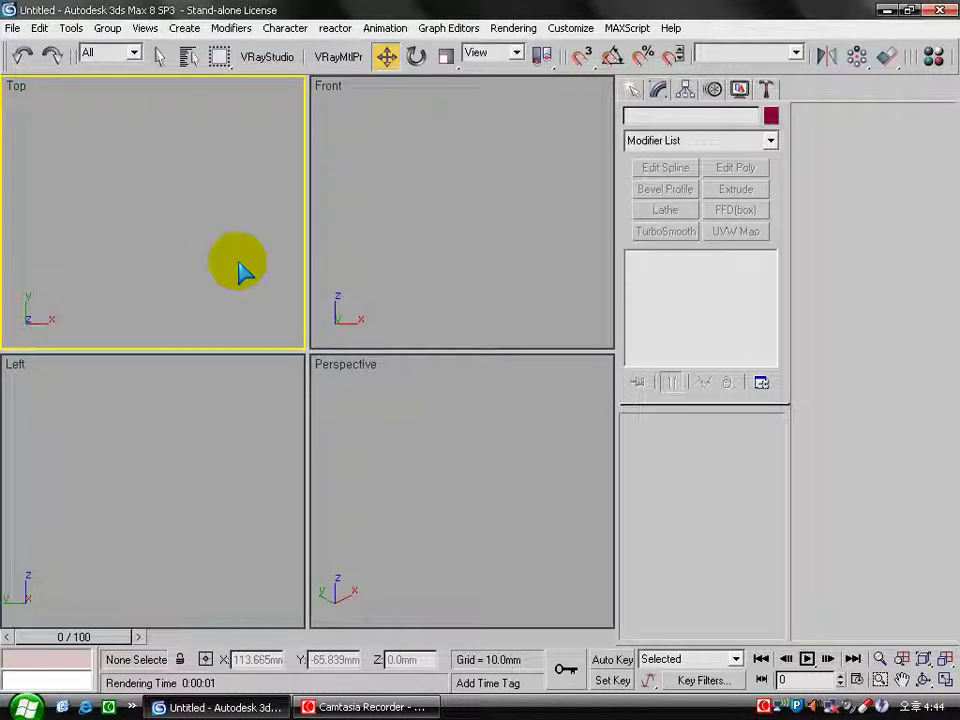
Step: Drag out a 16-segment sphere in the Top view and set its radius to 70 mm
click(634, 89)
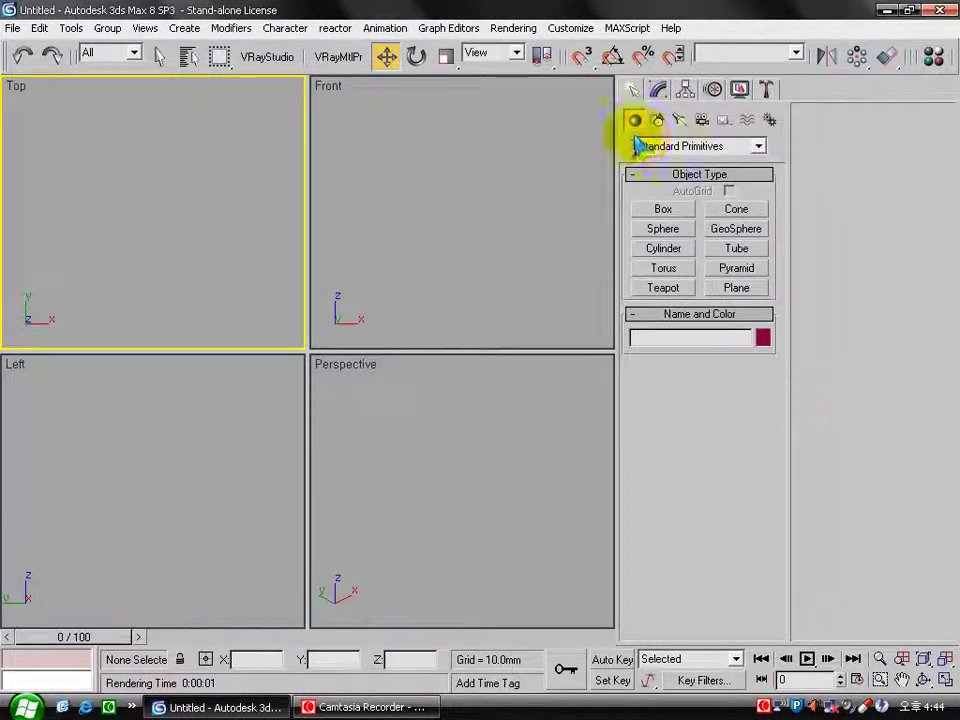
click(675, 232)
drag(148, 210, 178, 130)
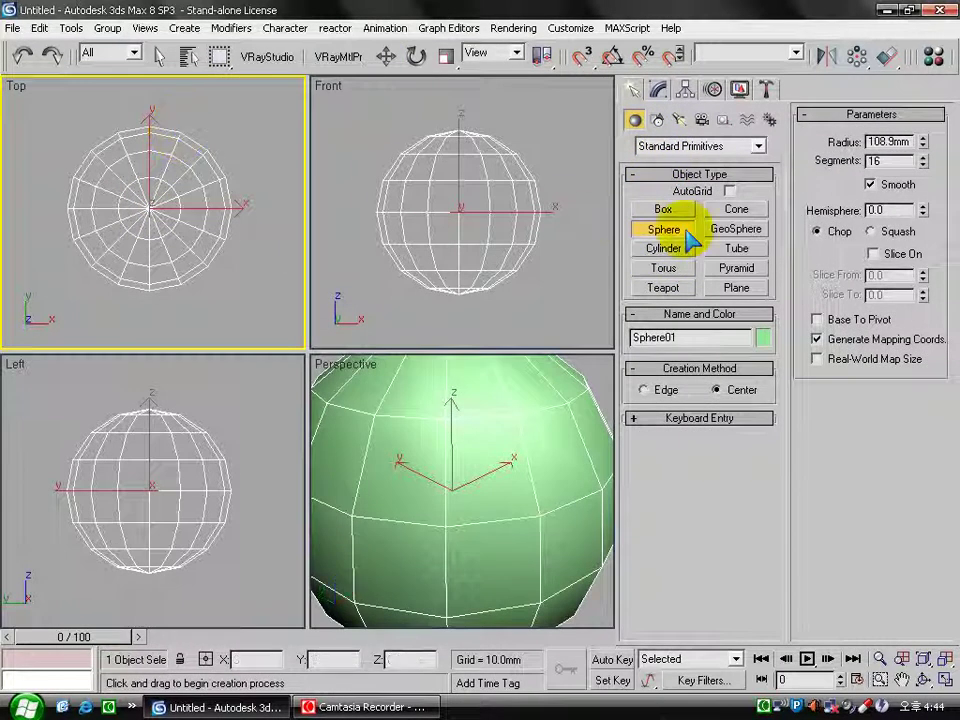
double_click(889, 142)
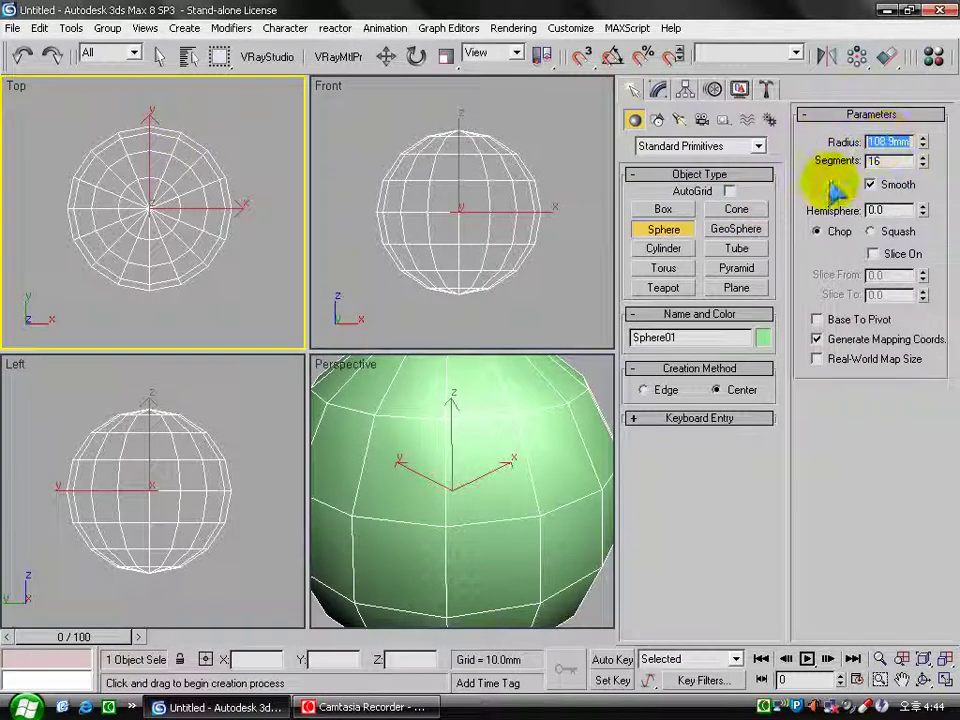
text(70)
key(Tab)
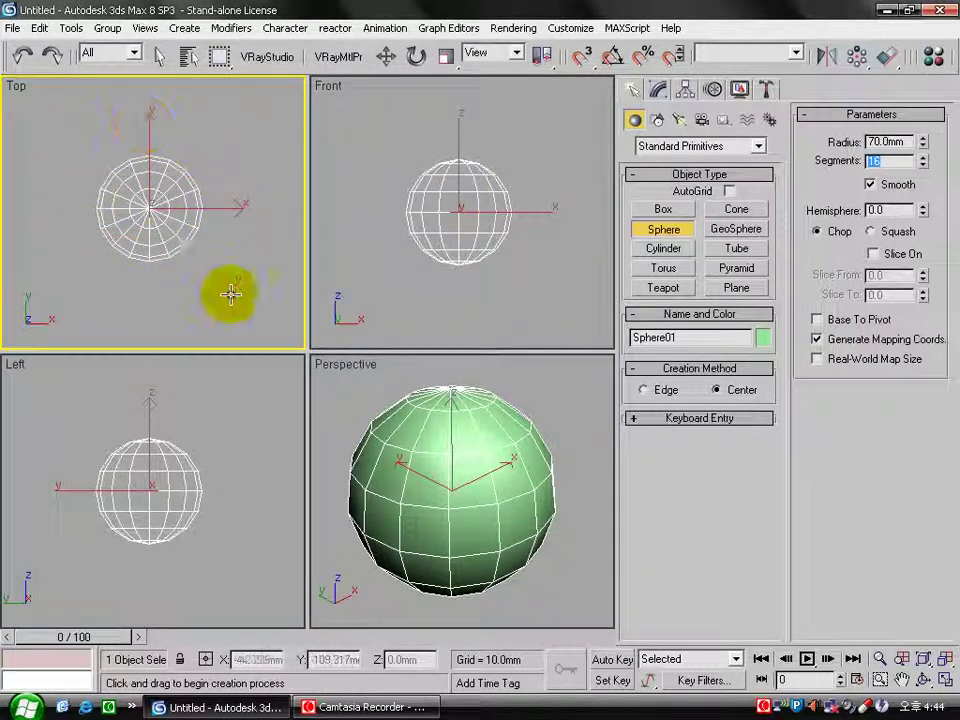
Step: Add an Edit Poly modifier to Sphere01, enter Vertex mode, and zoom extents all views
click(658, 89)
click(733, 169)
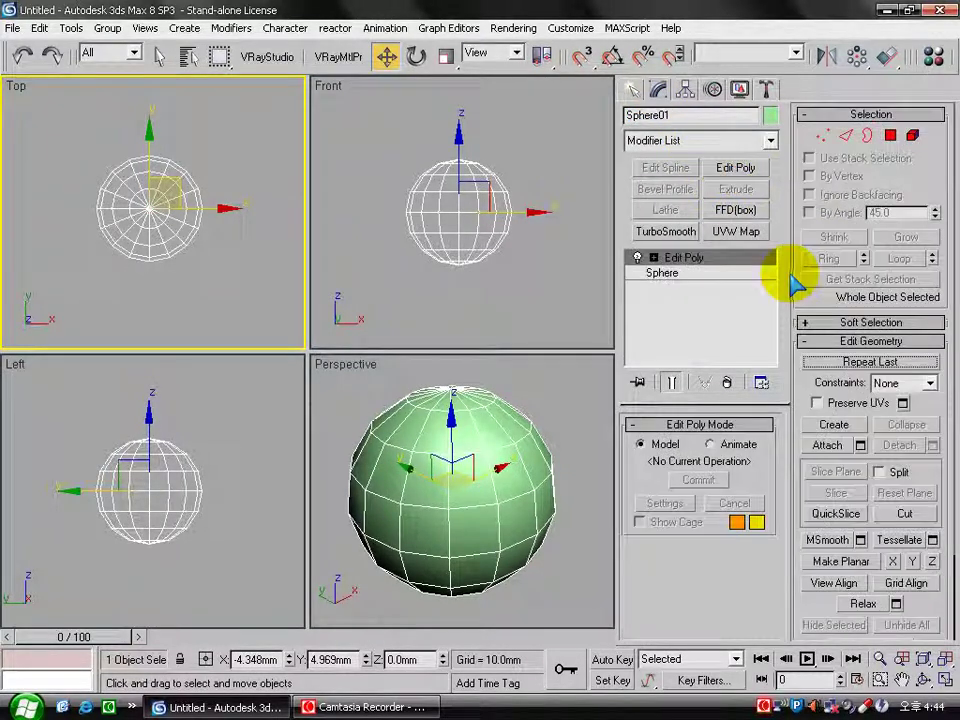
click(822, 135)
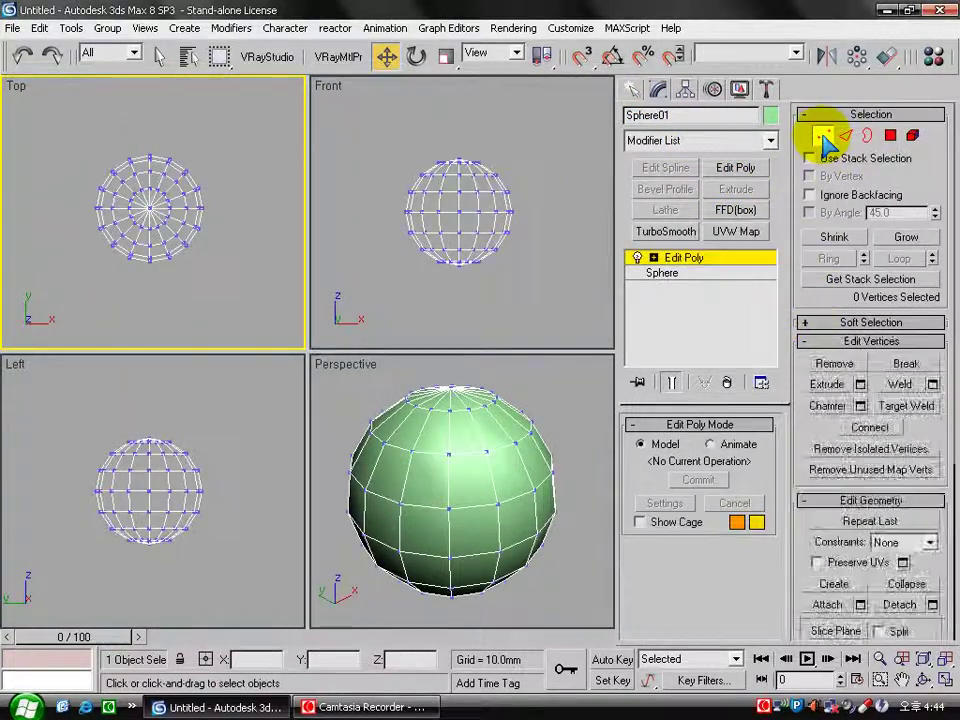
key(z)
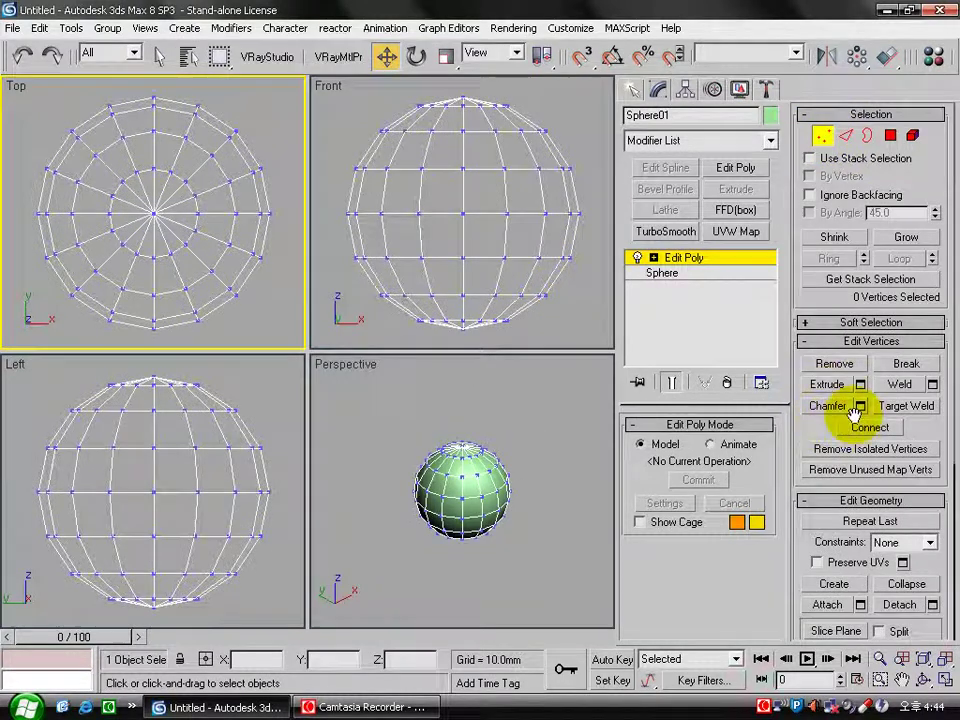
Step: Turn on Soft Selection and set its falloff to 100 mm
click(822, 322)
click(826, 231)
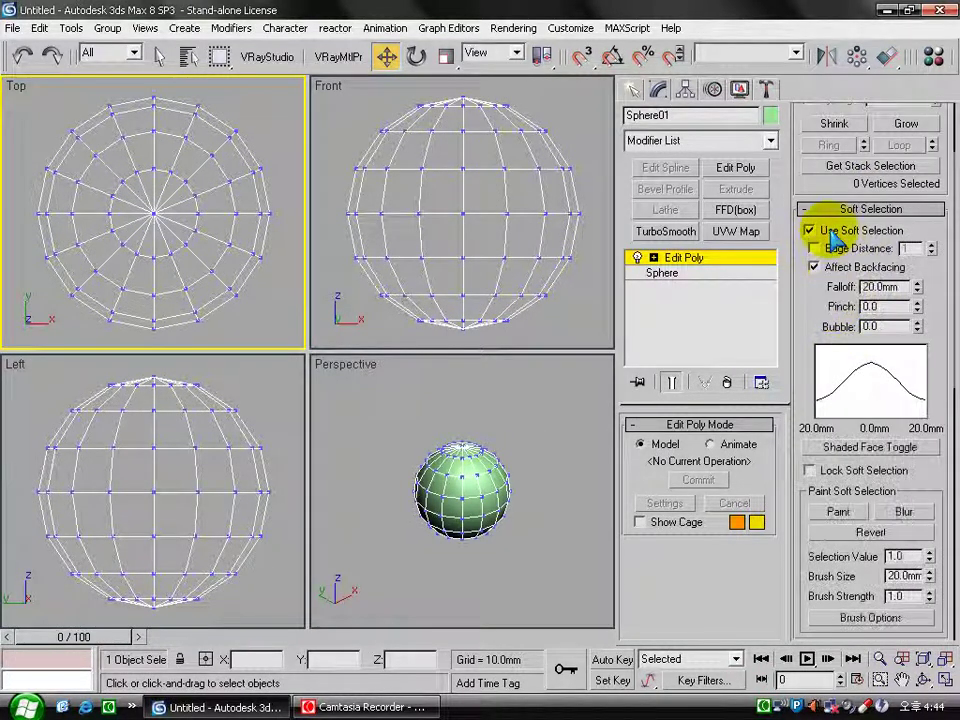
drag(905, 287, 804, 287)
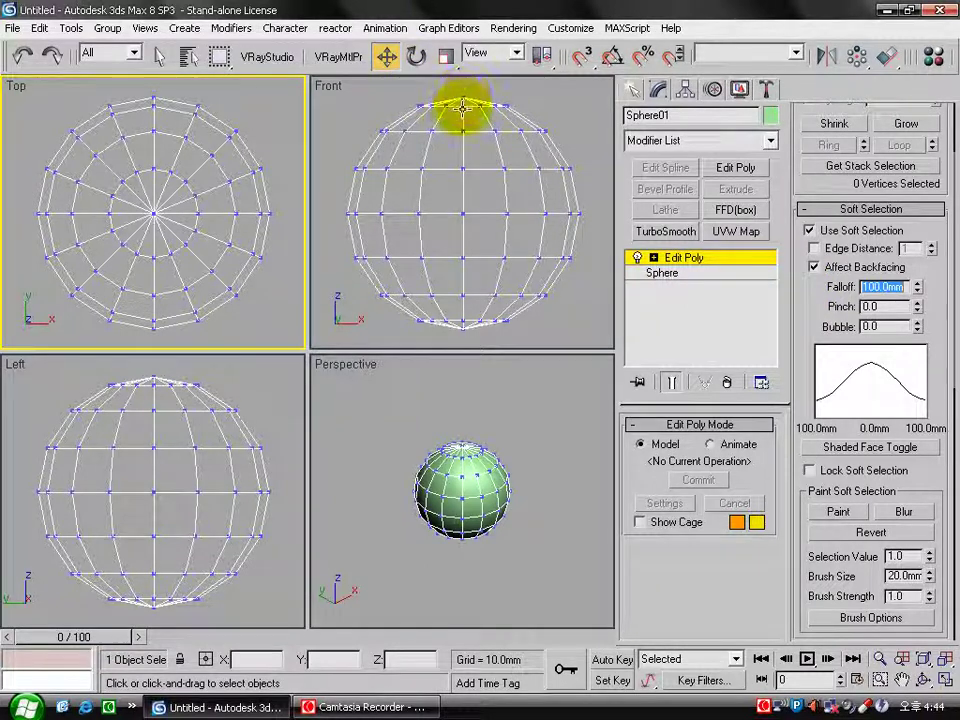
Step: Select the sphere's top vertex and drag it down in the Front view to dent the top
click(462, 105)
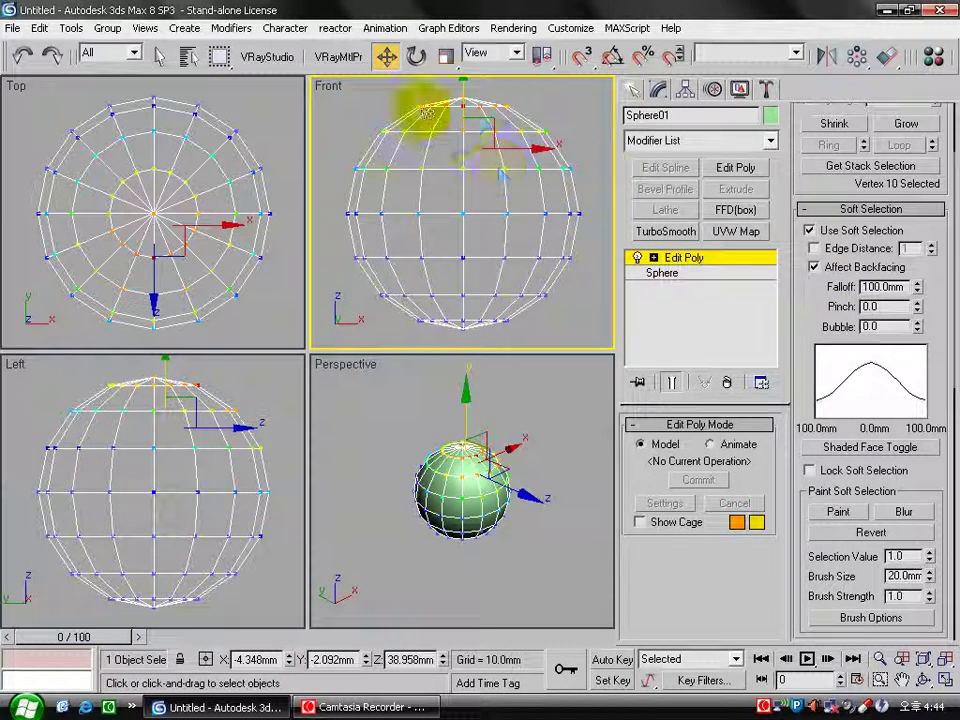
drag(461, 92, 479, 152)
drag(456, 96, 456, 242)
Step: In the Perspective view, select the dent's centre vertex and grow it to 26 vertices
right_click(456, 242)
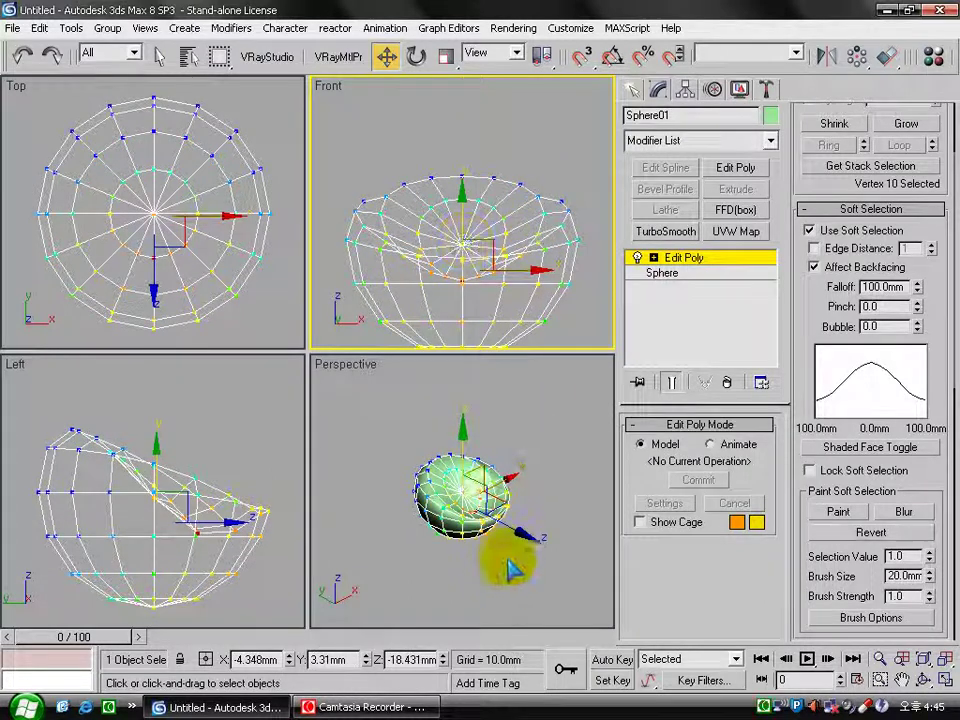
click(508, 572)
scroll(525, 536, up, 3)
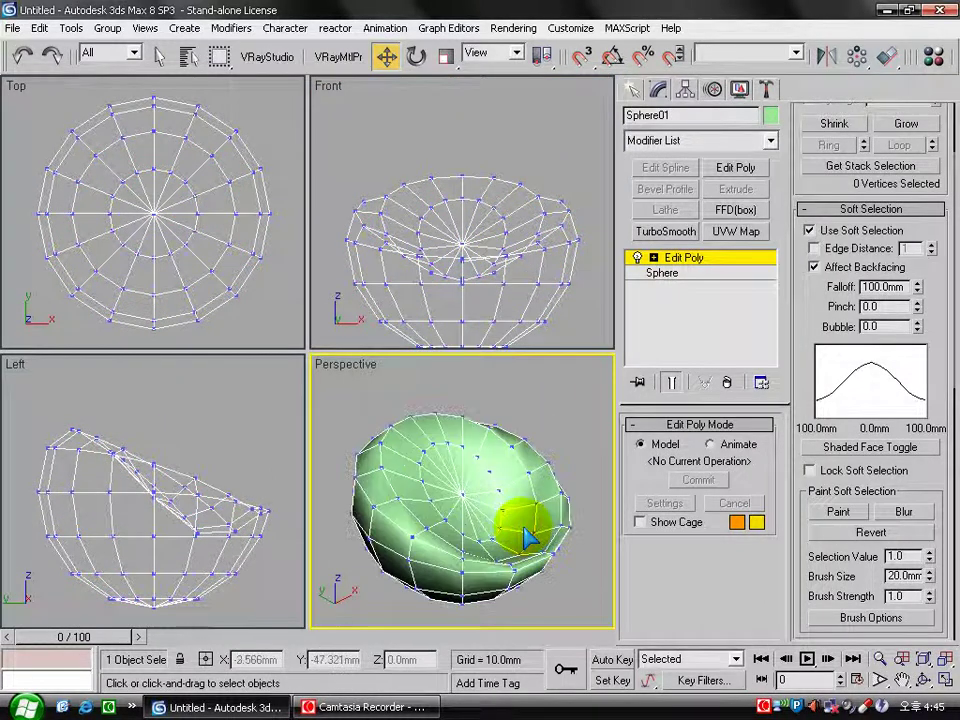
key(ctrl+z)
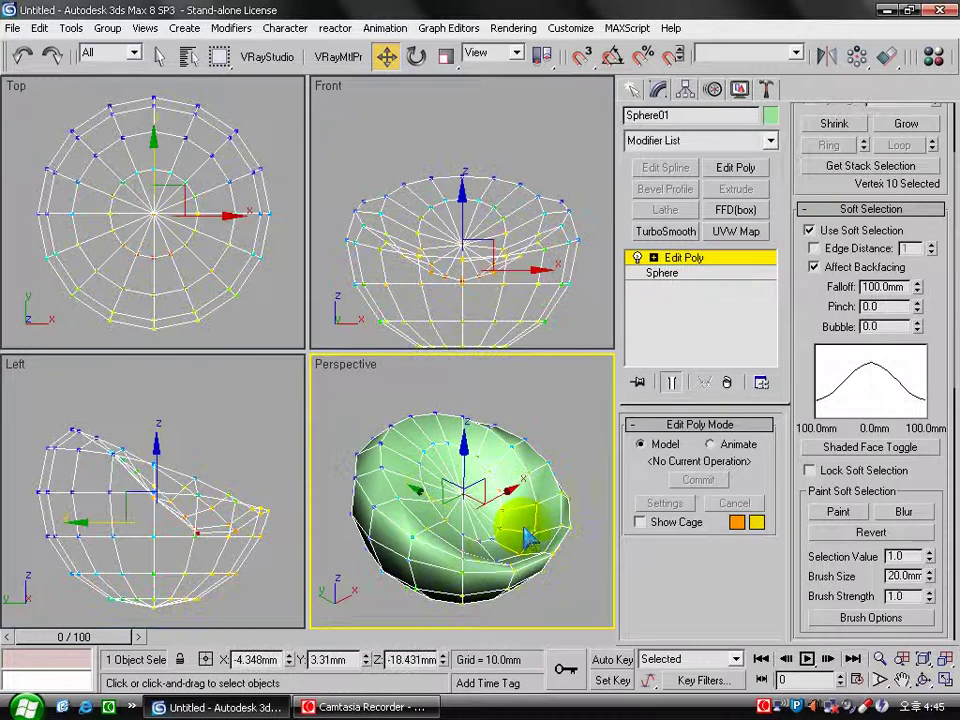
click(386, 425)
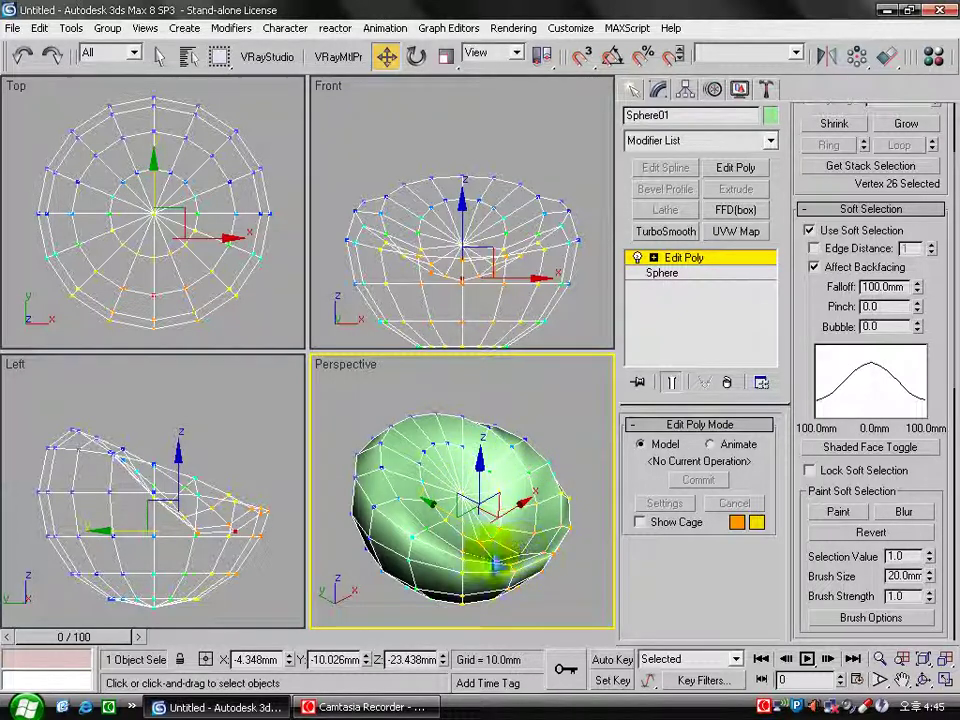
Step: Push the selected vertices down, grow the selection to 42 vertices, and push them lower
right_click(375, 133)
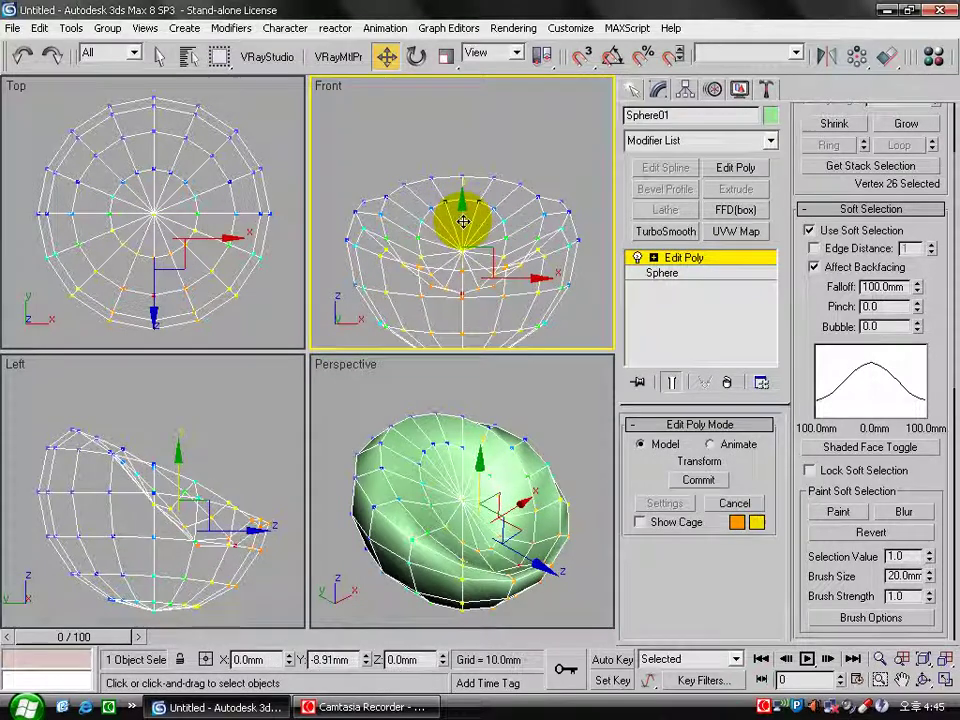
drag(463, 206, 460, 228)
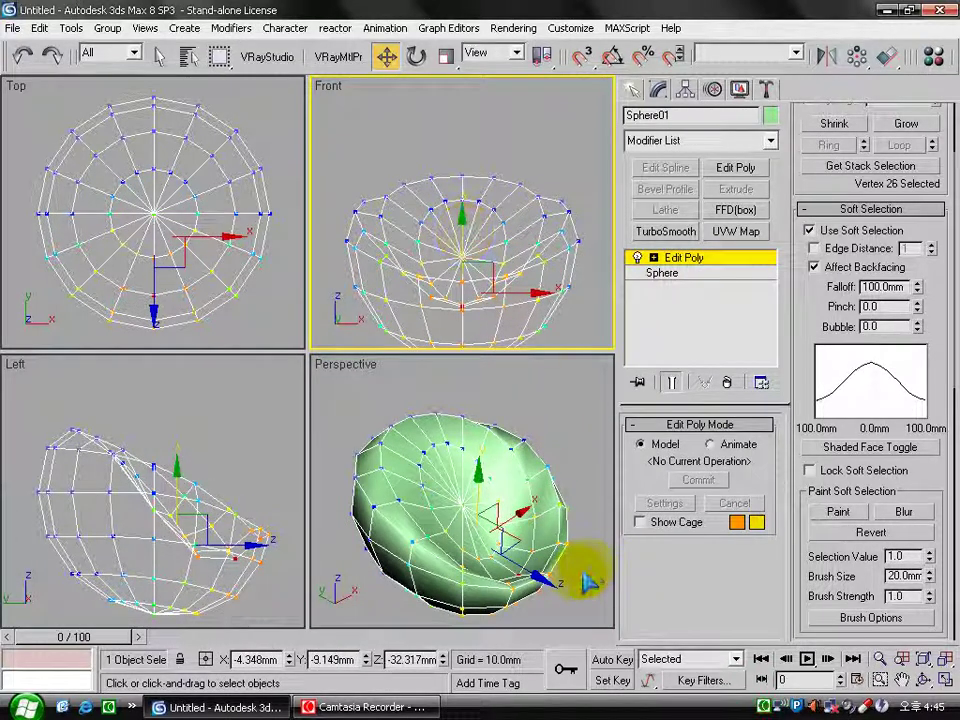
mouse_move(560, 563)
alt+middle_down()
mouse_move(546, 561)
mouse_move(538, 578)
alt+middle_up()
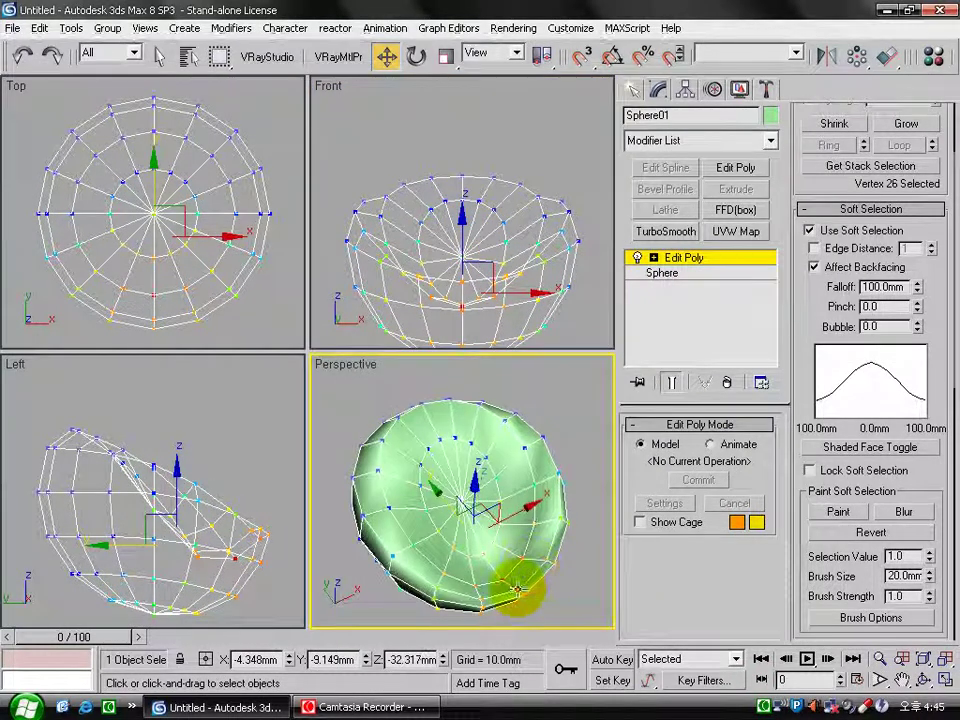
ctrl+click(518, 590)
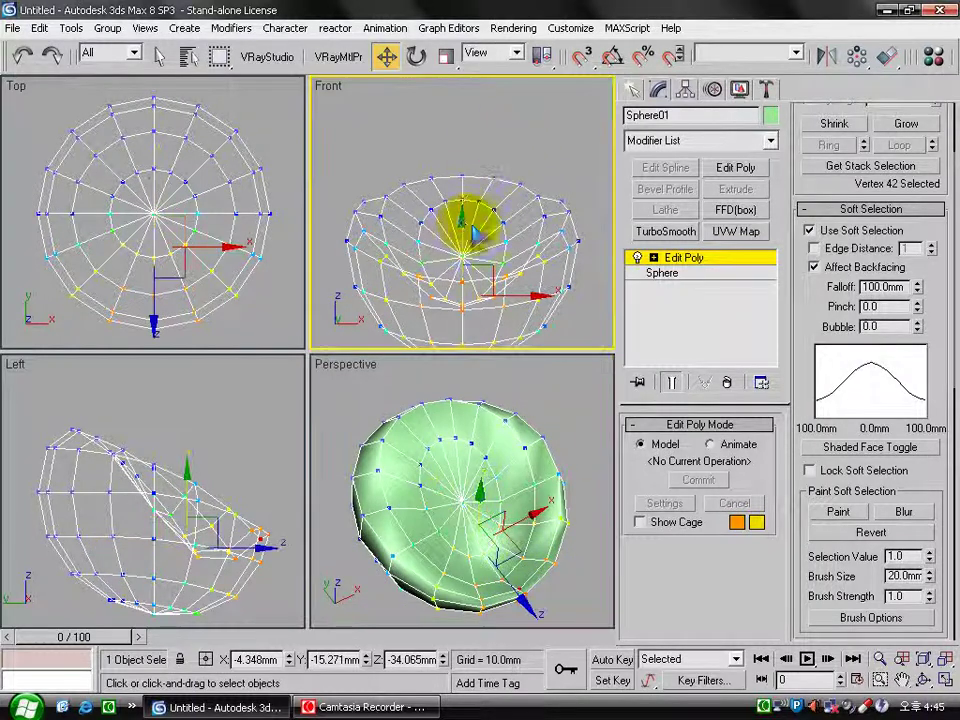
middle_drag(467, 214, 465, 189)
drag(463, 180, 463, 202)
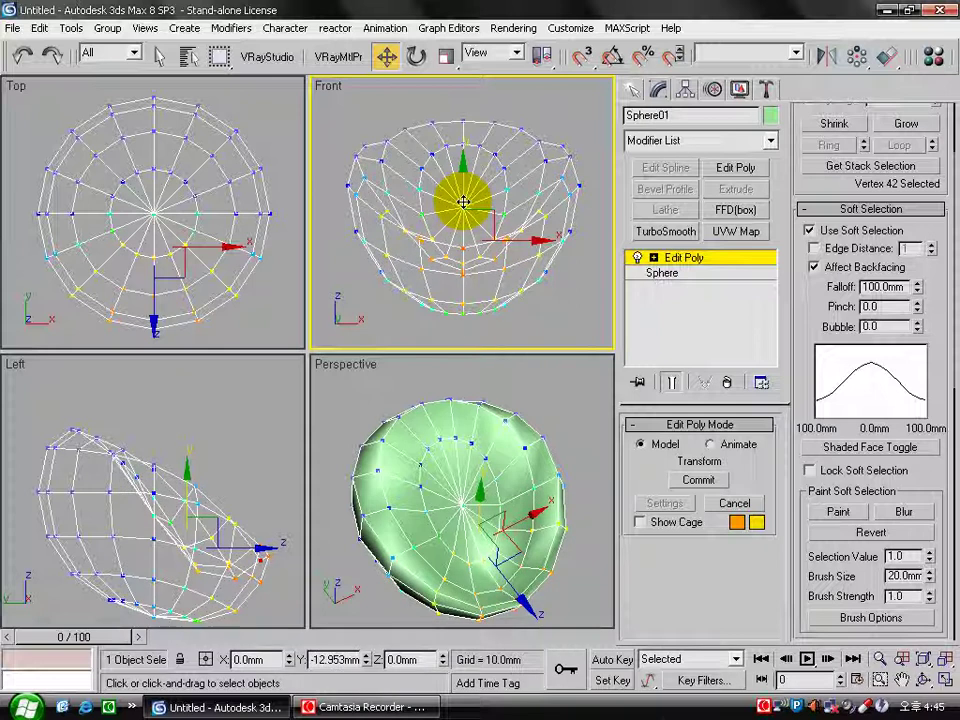
middle_drag(279, 617, 262, 561)
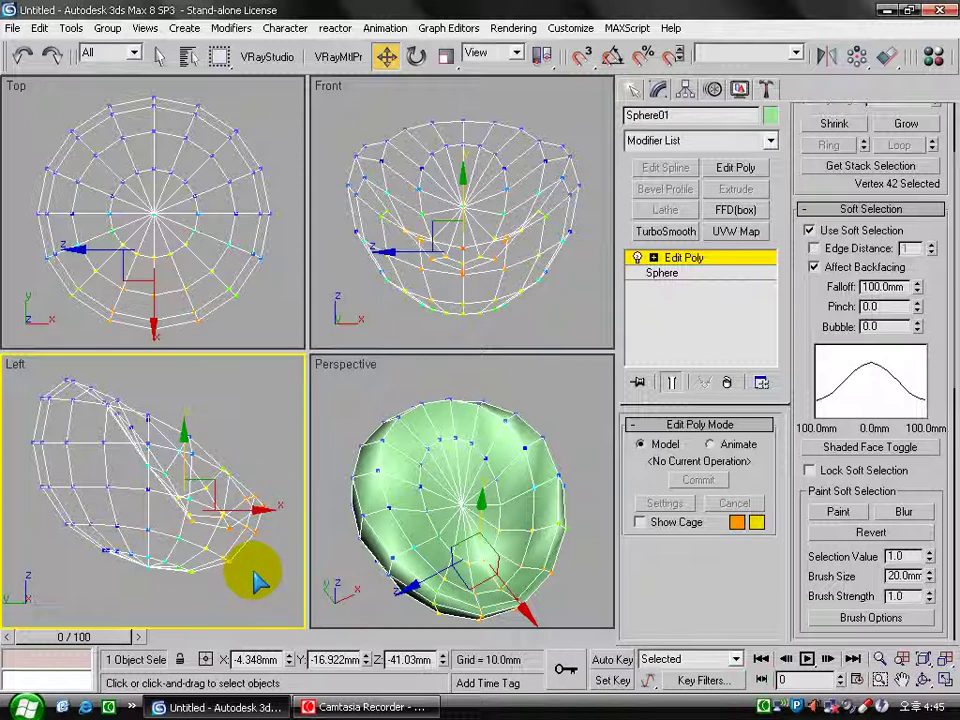
Step: Select a vertex on the bowl's side and move that region in the Left view
click(191, 573)
click(588, 622)
mouse_move(588, 622)
alt+middle_down()
mouse_move(533, 428)
mouse_move(514, 454)
mouse_move(521, 510)
mouse_move(560, 600)
alt+middle_up()
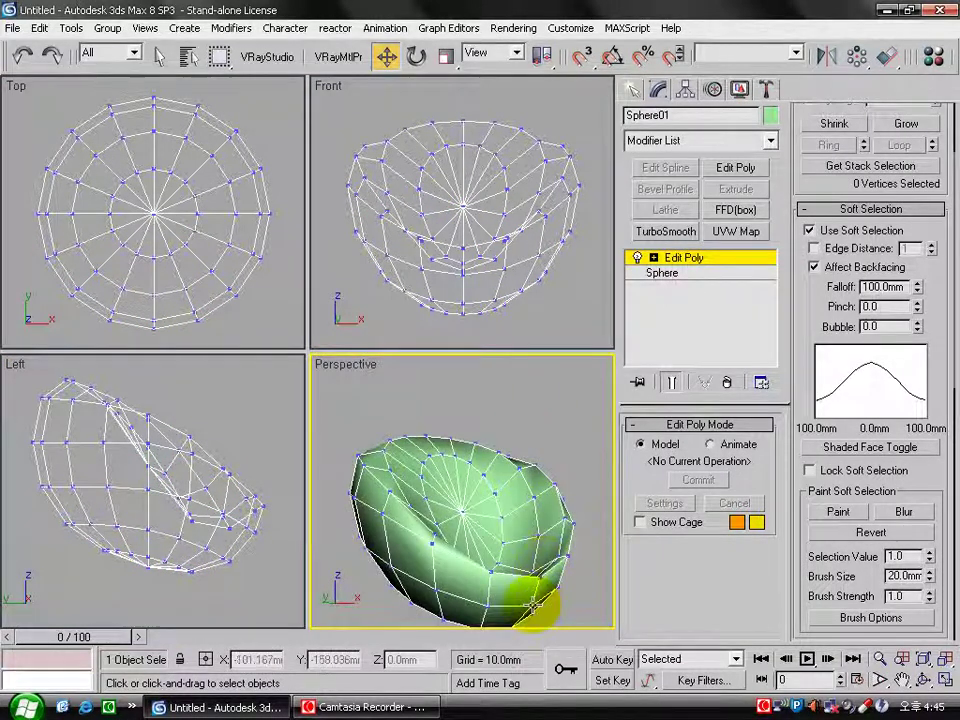
click(535, 605)
right_click(276, 575)
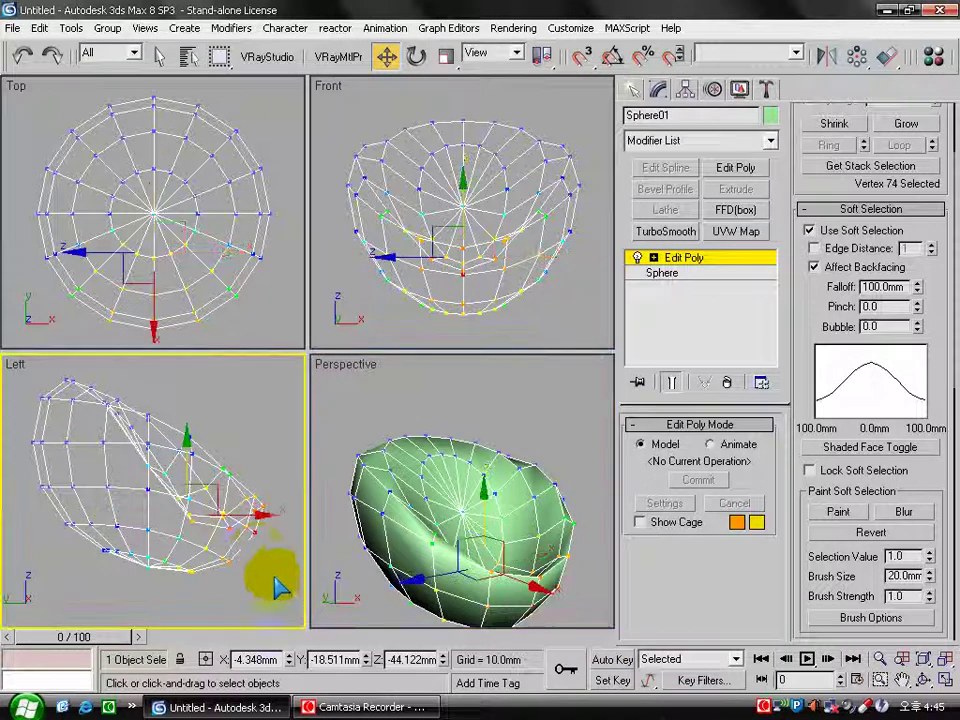
mouse_move(188, 450)
mouse_down()
mouse_move(171, 424)
mouse_move(332, 583)
mouse_up()
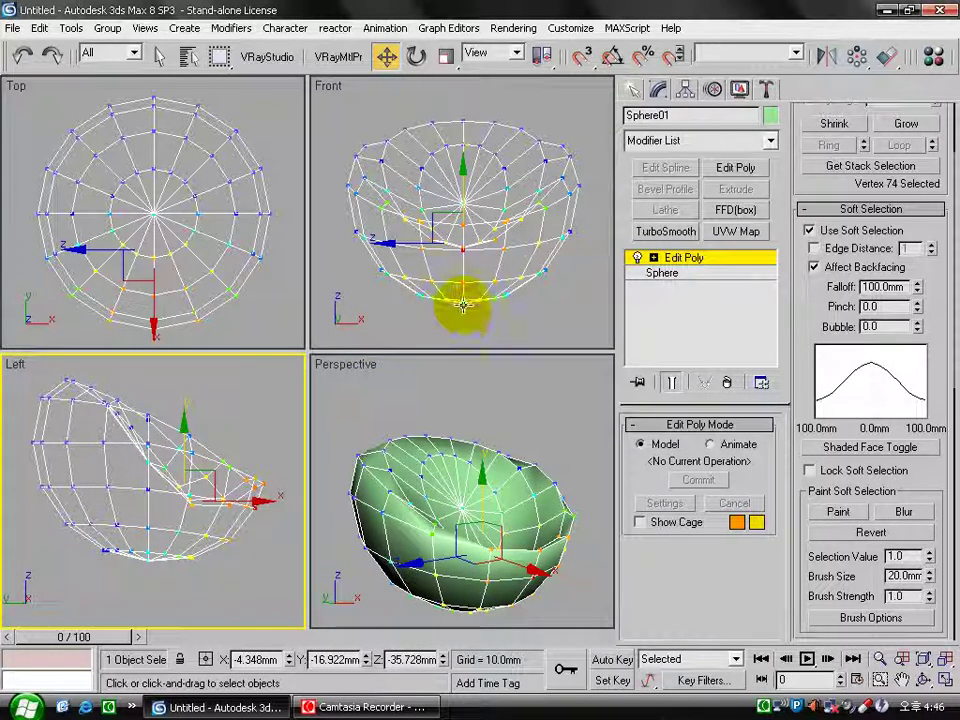
Step: Select a wider 114-vertex region, push it to form the seat, and exit Vertex mode
drag(463, 305, 335, 250)
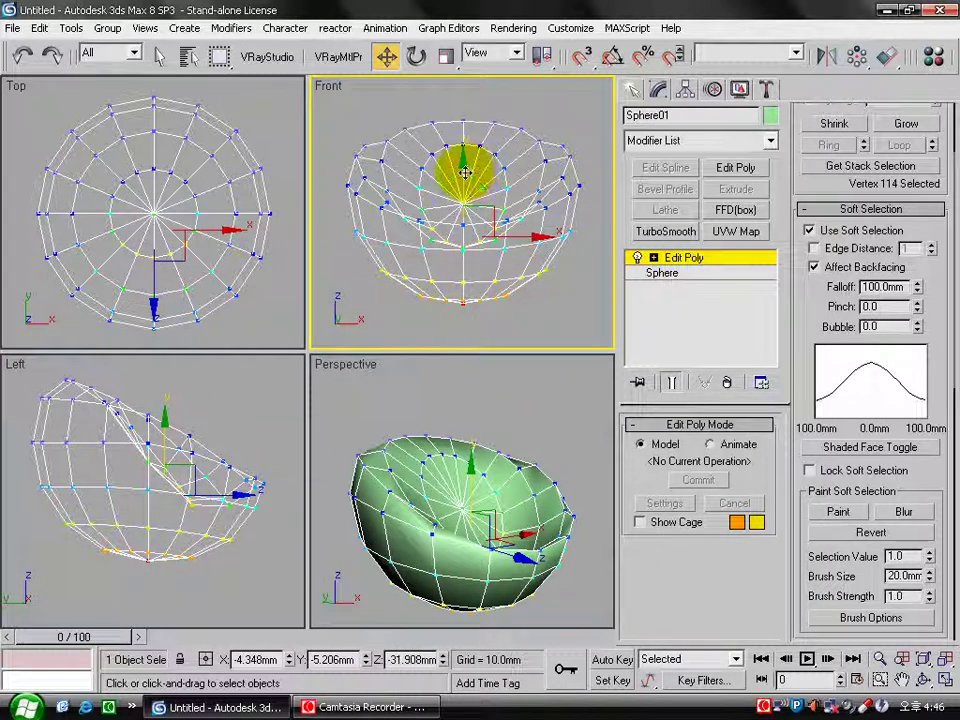
drag(465, 172, 463, 160)
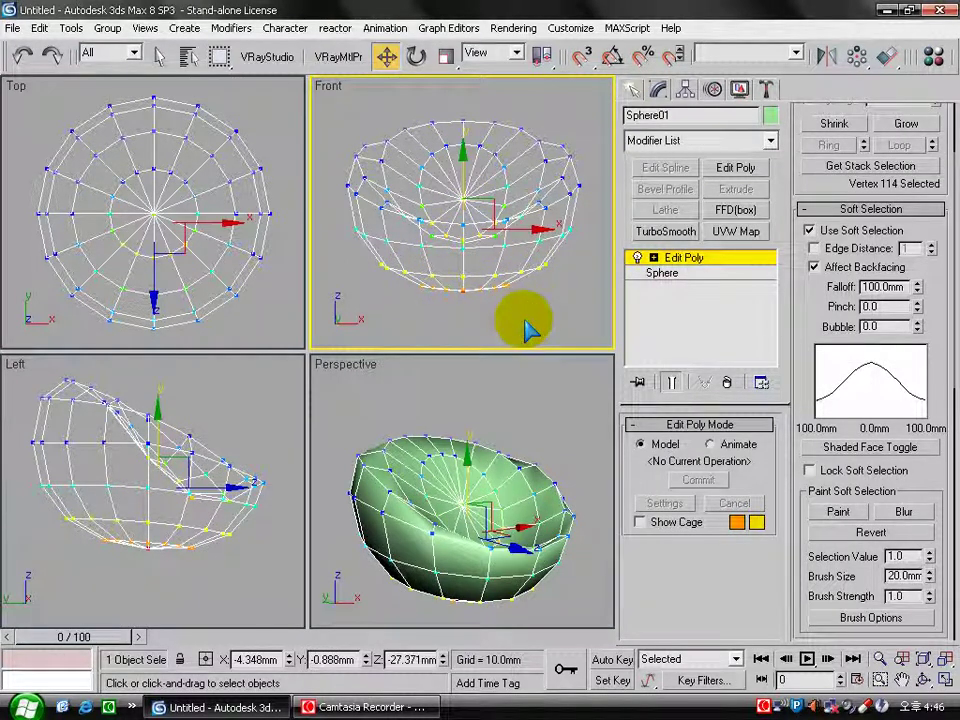
click(672, 258)
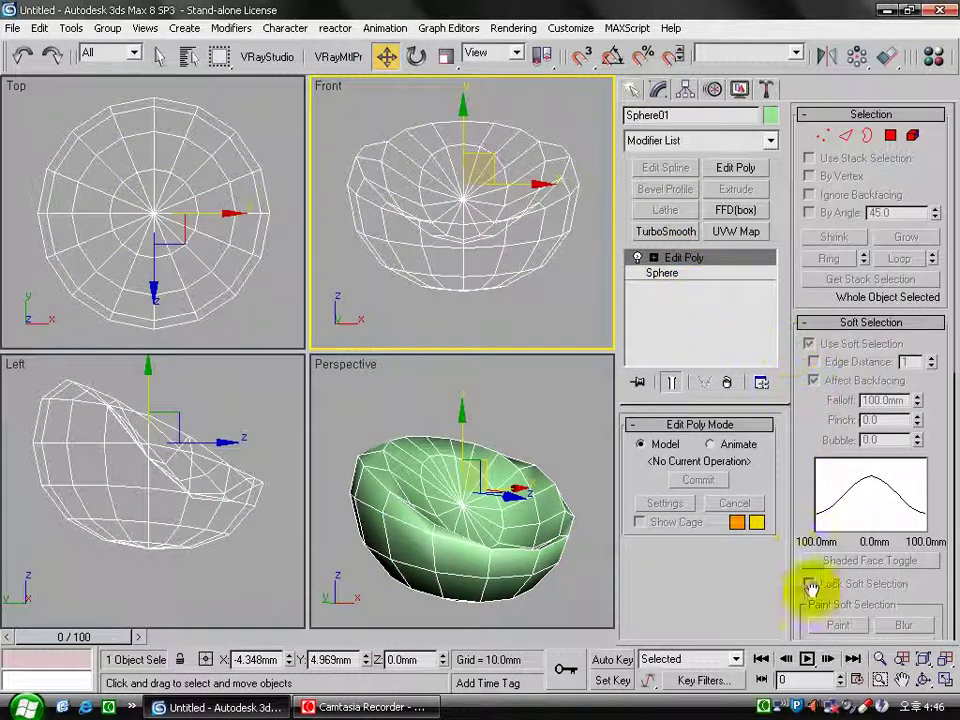
Step: Apply MeshSmooth at smoothness 1.0 and orbit the Perspective view to look down on the bowl
click(843, 325)
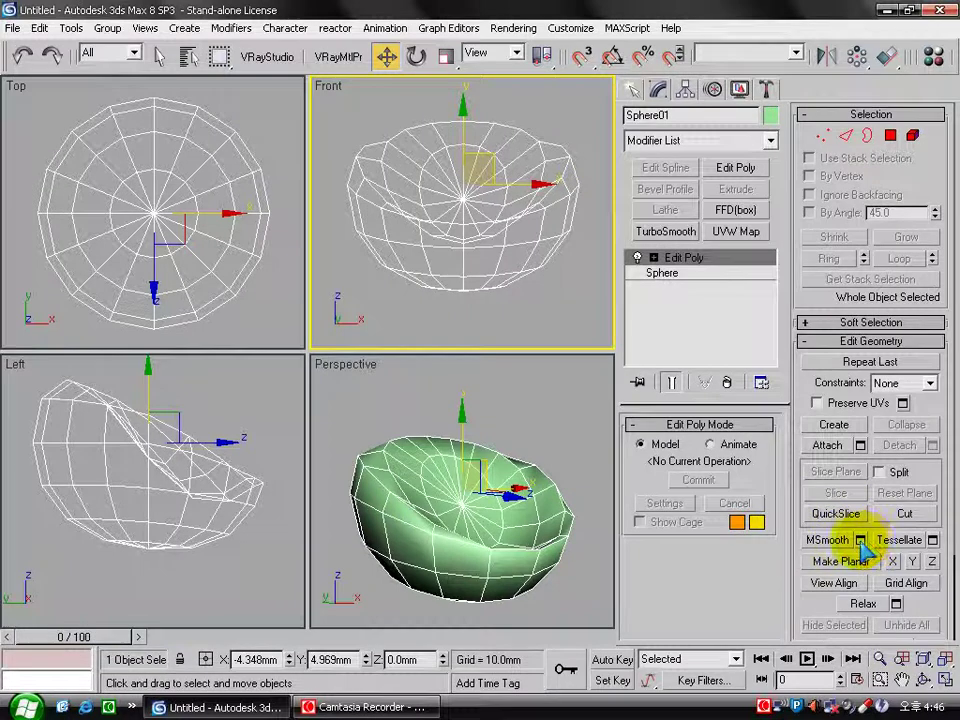
click(860, 540)
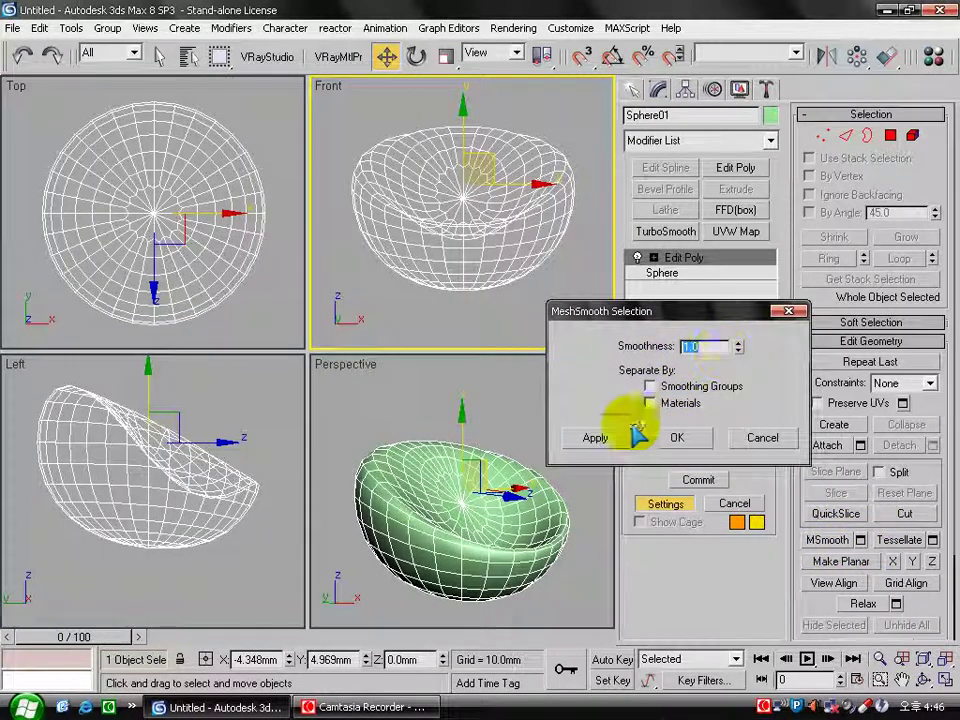
click(598, 438)
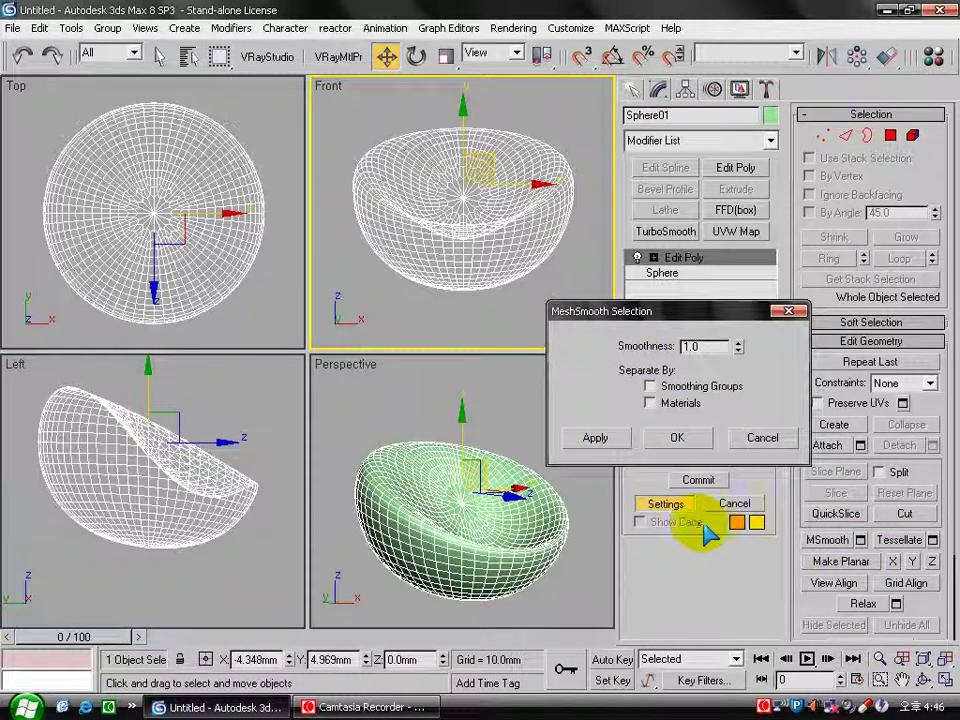
click(677, 437)
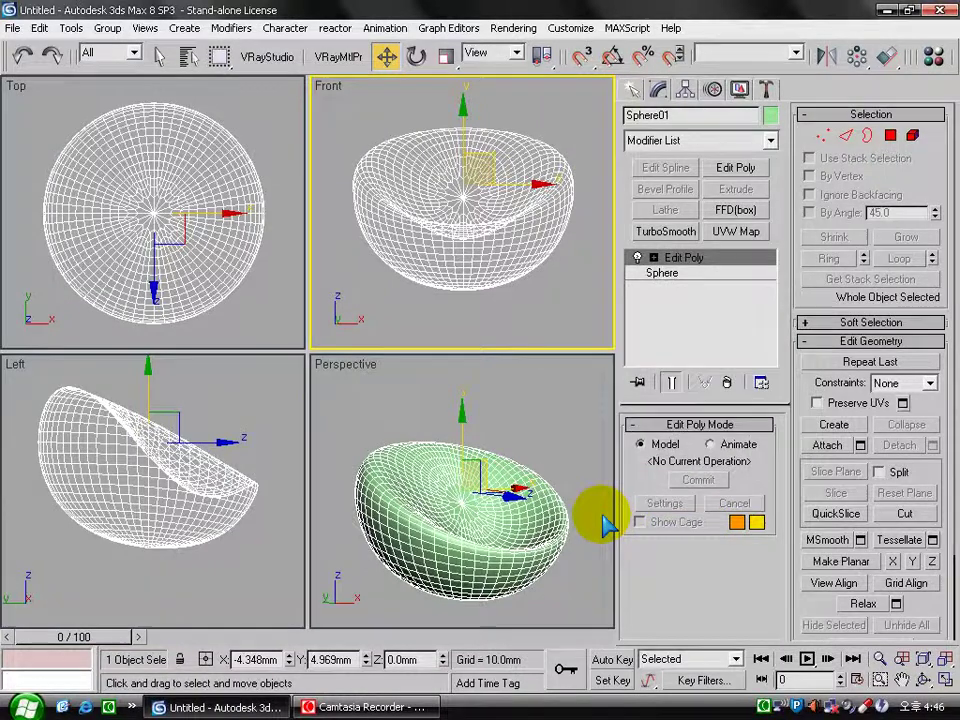
mouse_move(563, 514)
alt+middle_down()
mouse_move(514, 569)
mouse_move(527, 580)
mouse_move(407, 508)
mouse_move(504, 568)
mouse_move(474, 516)
mouse_move(600, 513)
alt+middle_up()
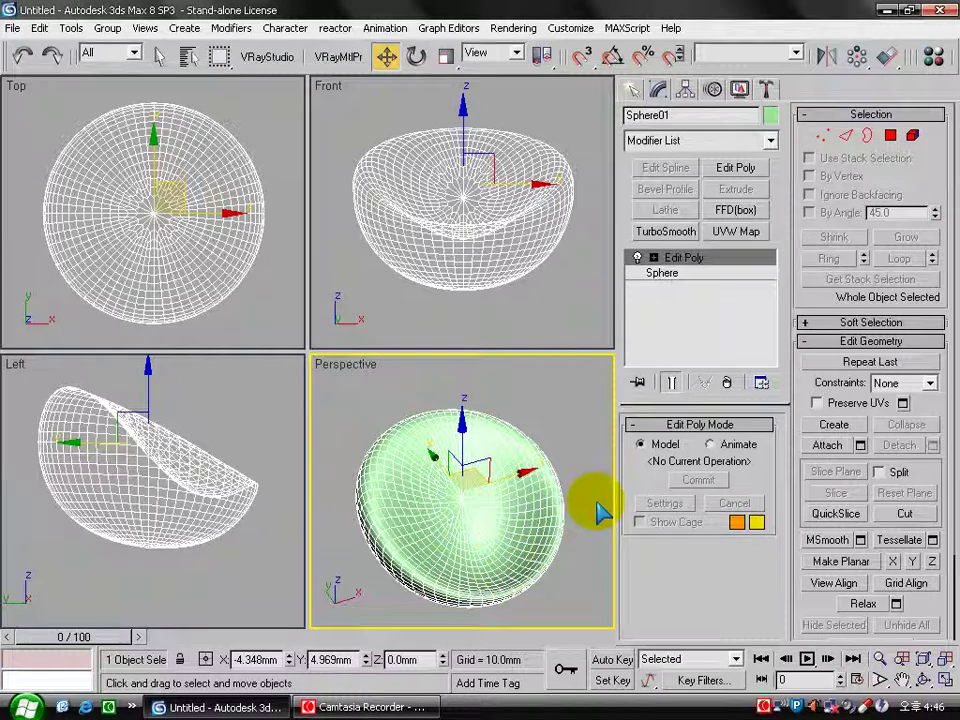
Step: Enter Edge mode, maximize the Top view, and window-select the vertical and horizontal centre-line edges
click(846, 135)
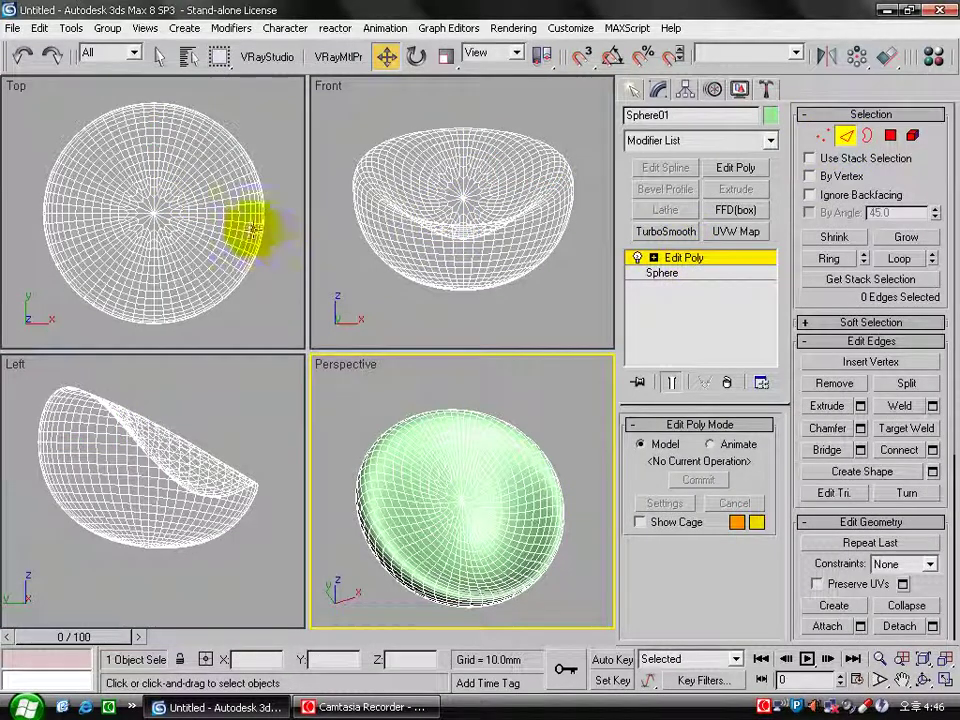
click(205, 310)
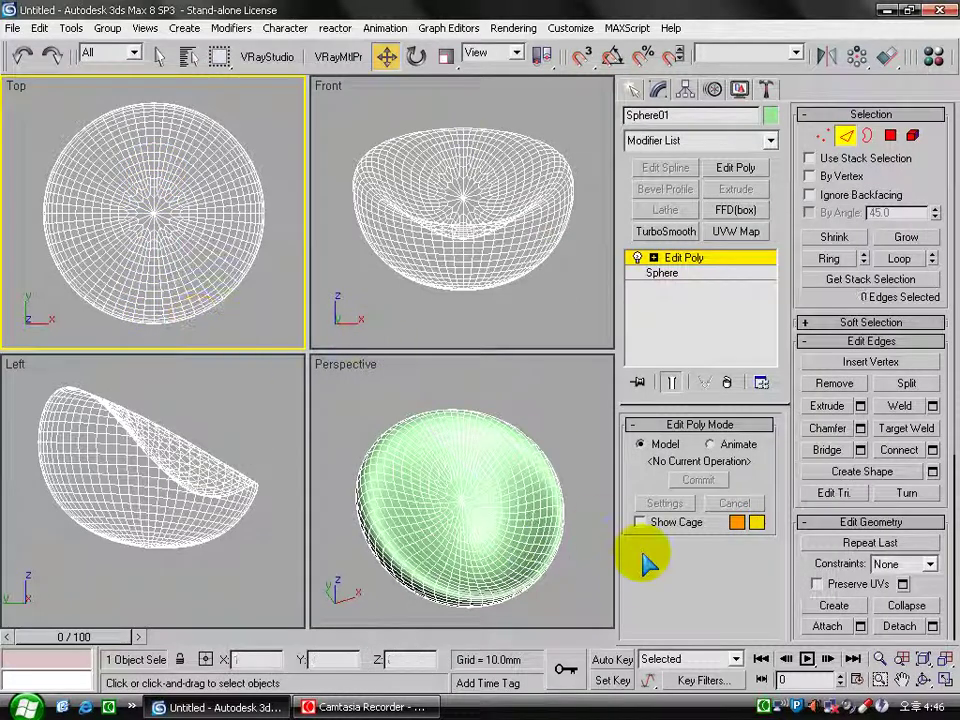
click(944, 680)
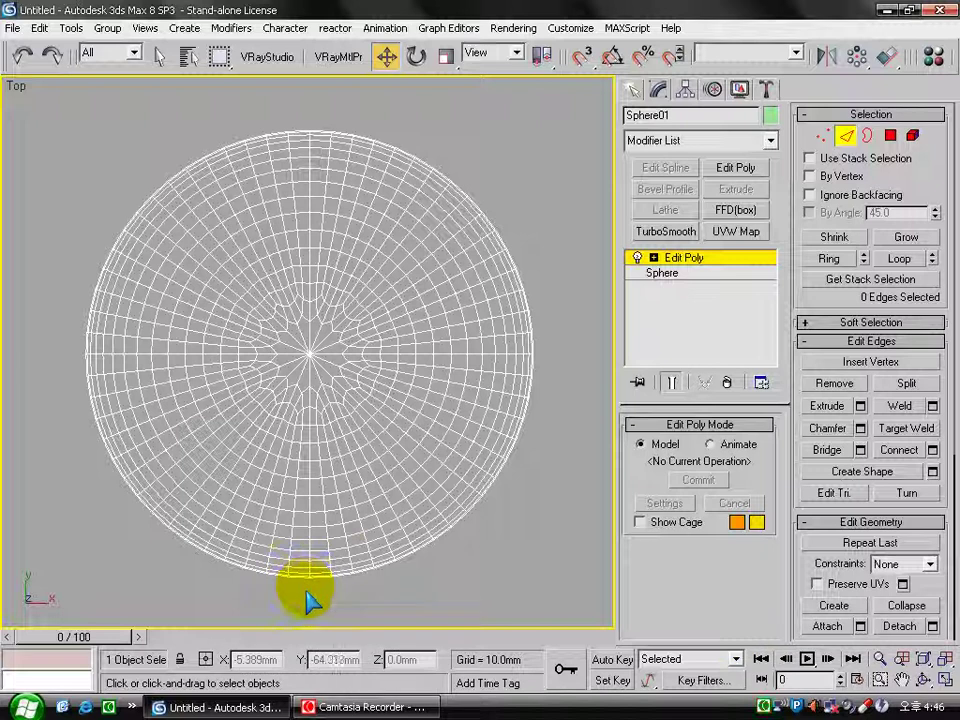
drag(306, 598, 315, 122)
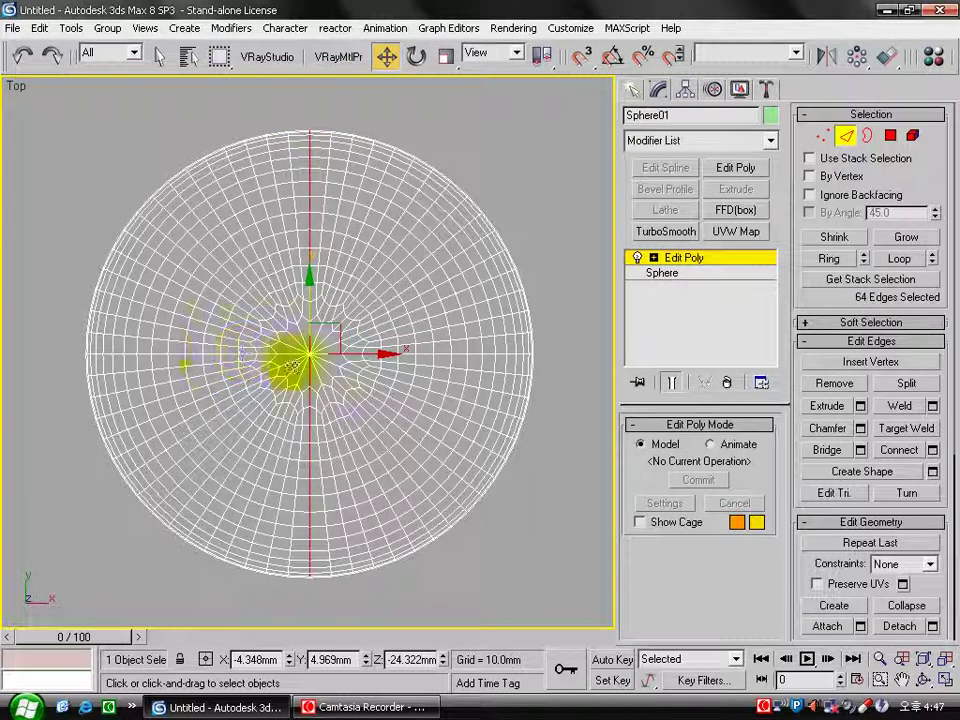
drag(74, 362, 546, 356)
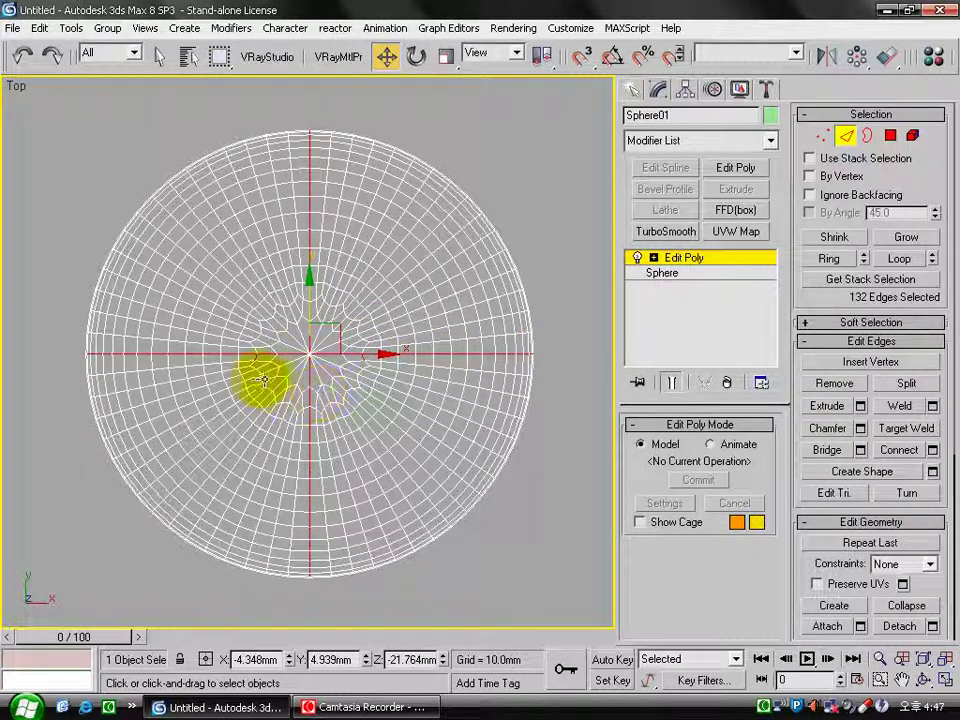
Step: Clear the edges and reselect both crossing centre lines, giving a 128-edge selection
scroll(261, 374, up, 2)
scroll(257, 375, up, 2)
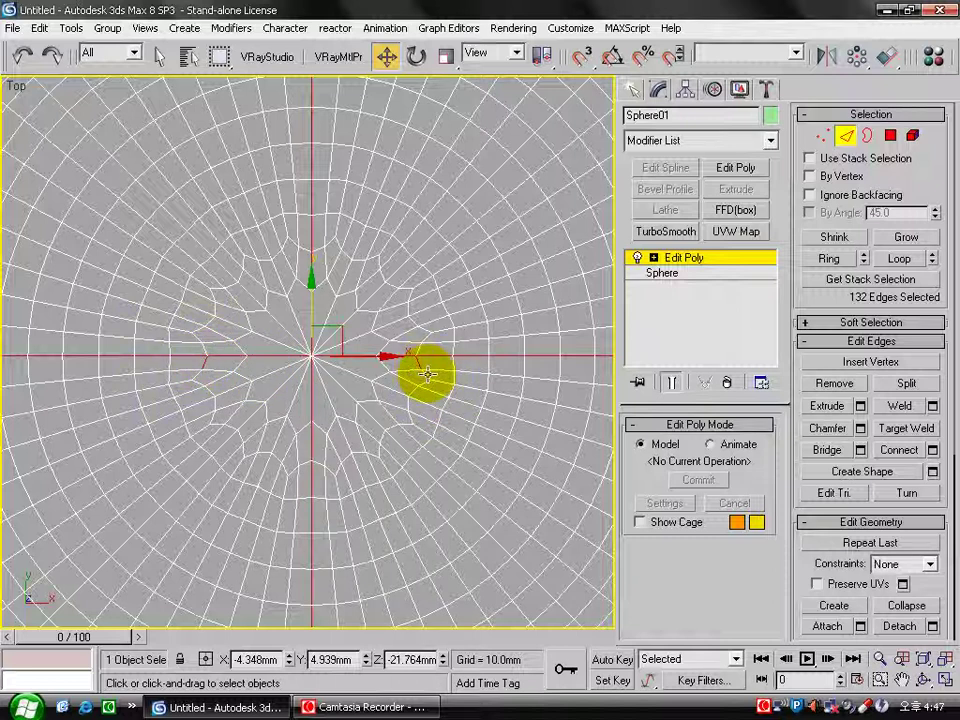
scroll(432, 390, down, 2)
scroll(414, 407, down, 2)
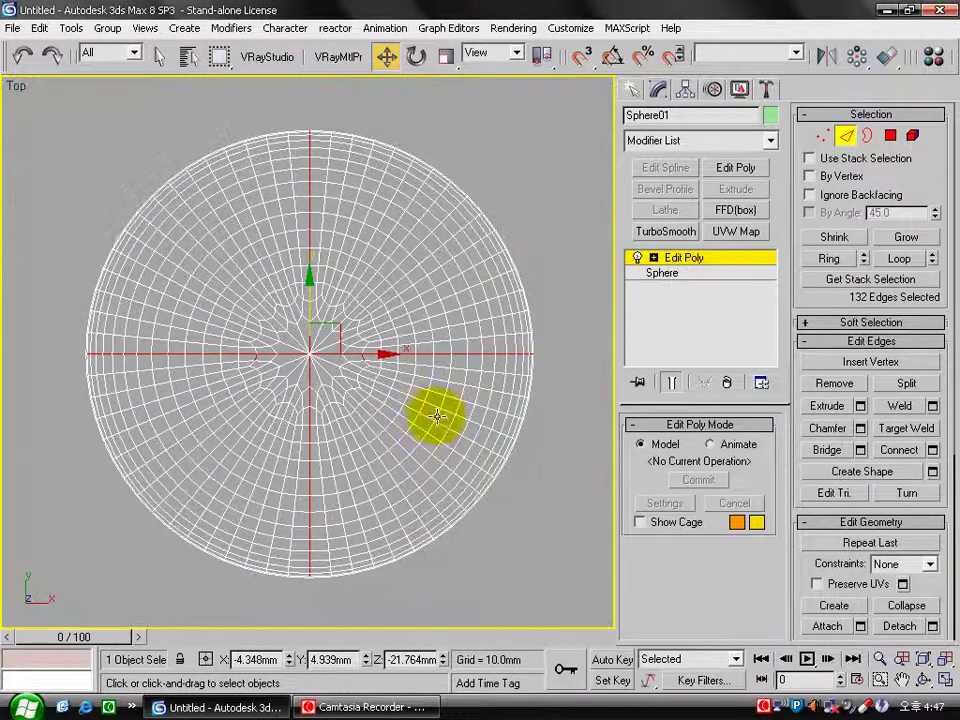
click(553, 482)
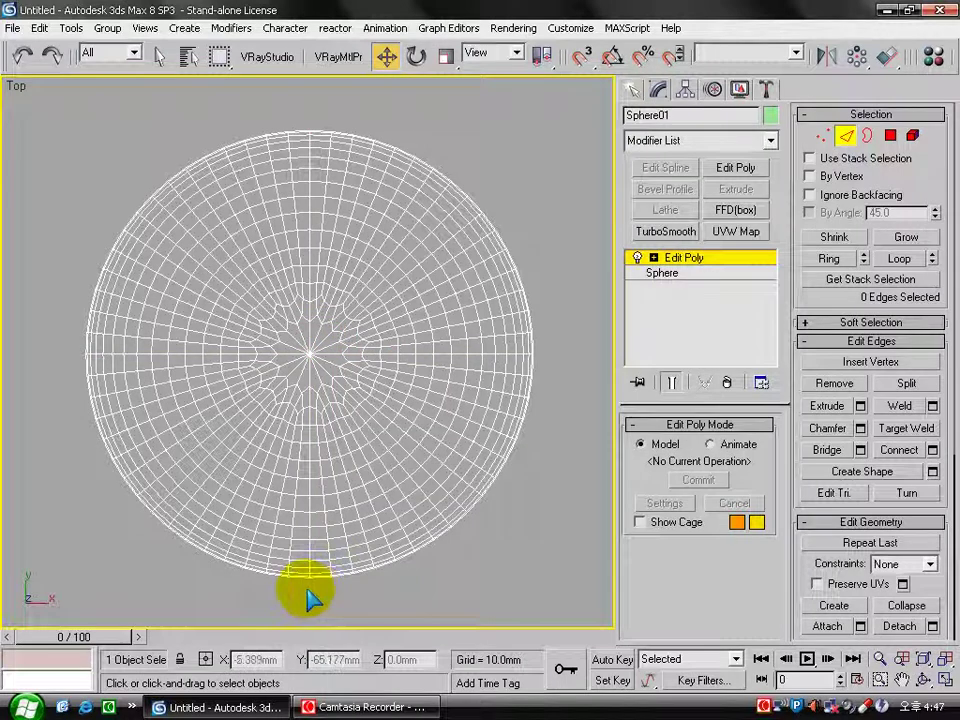
drag(307, 588, 310, 121)
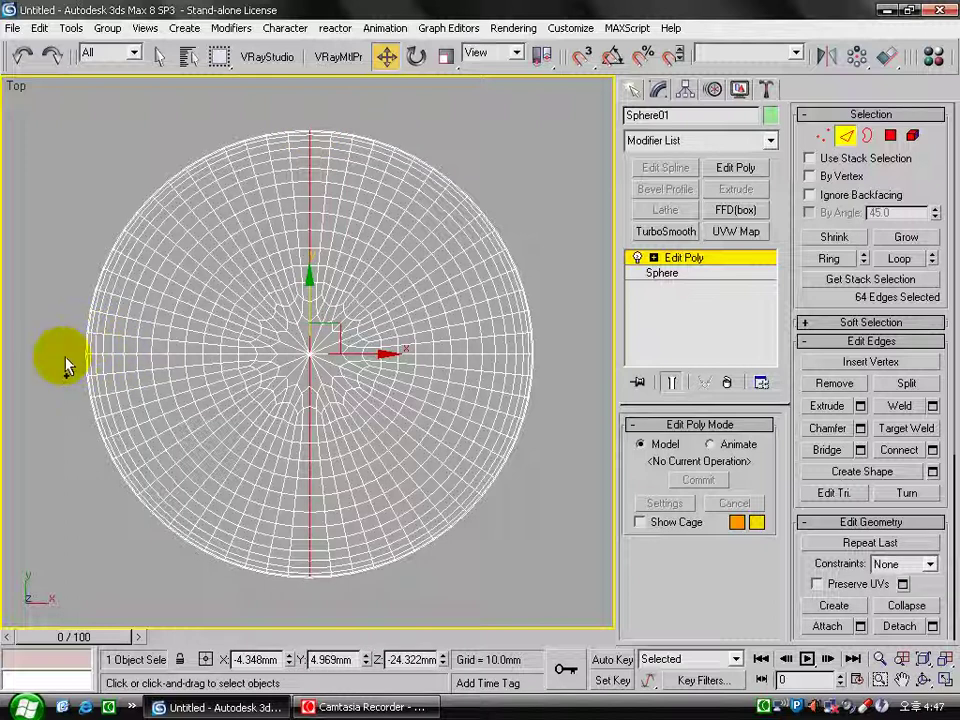
drag(352, 349, 542, 360)
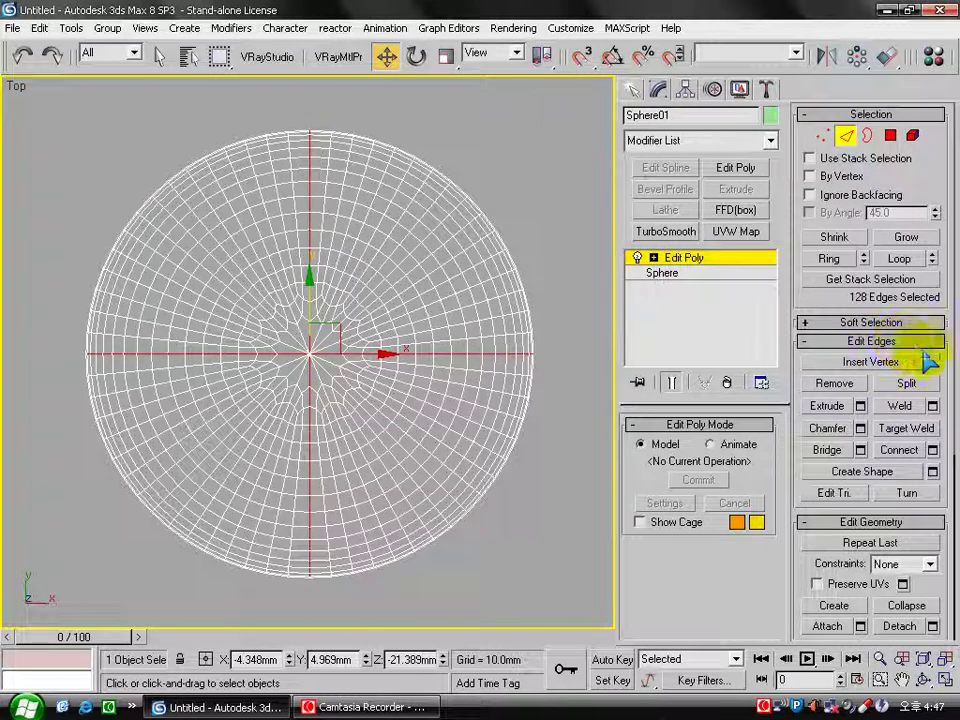
Step: Make the selected edges into Smooth spline Shape01, deselect them, and restore the four-view layout
click(932, 471)
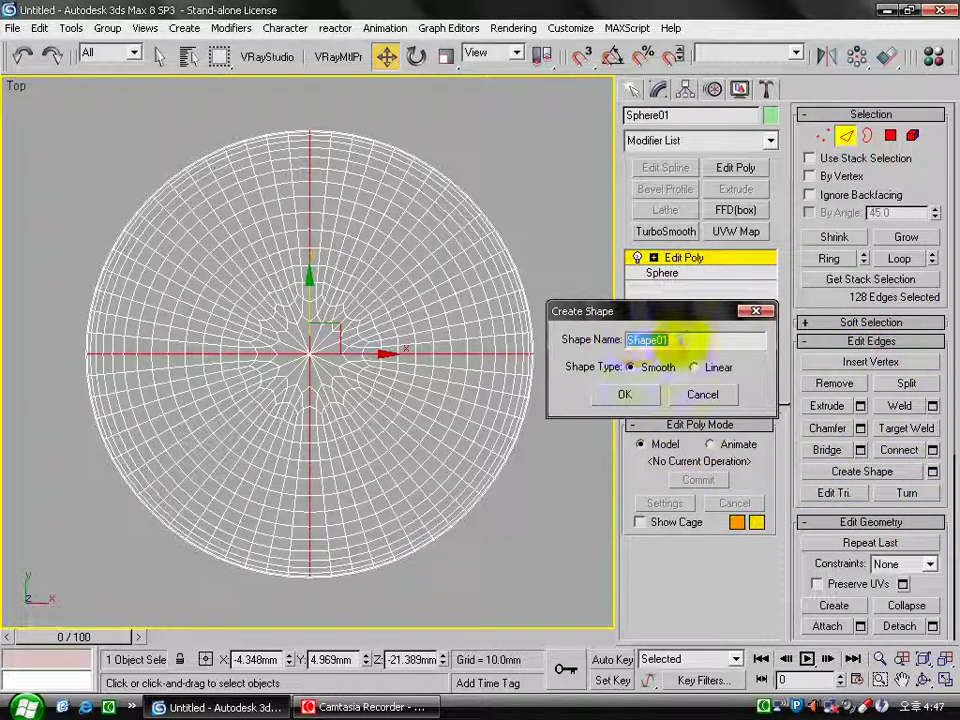
click(626, 394)
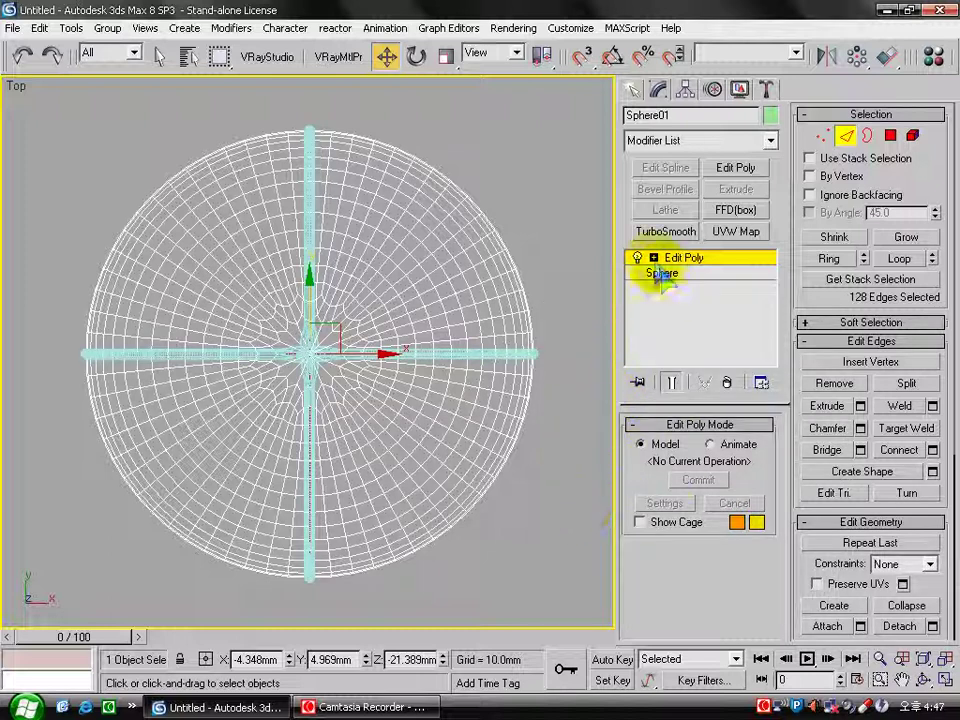
click(558, 263)
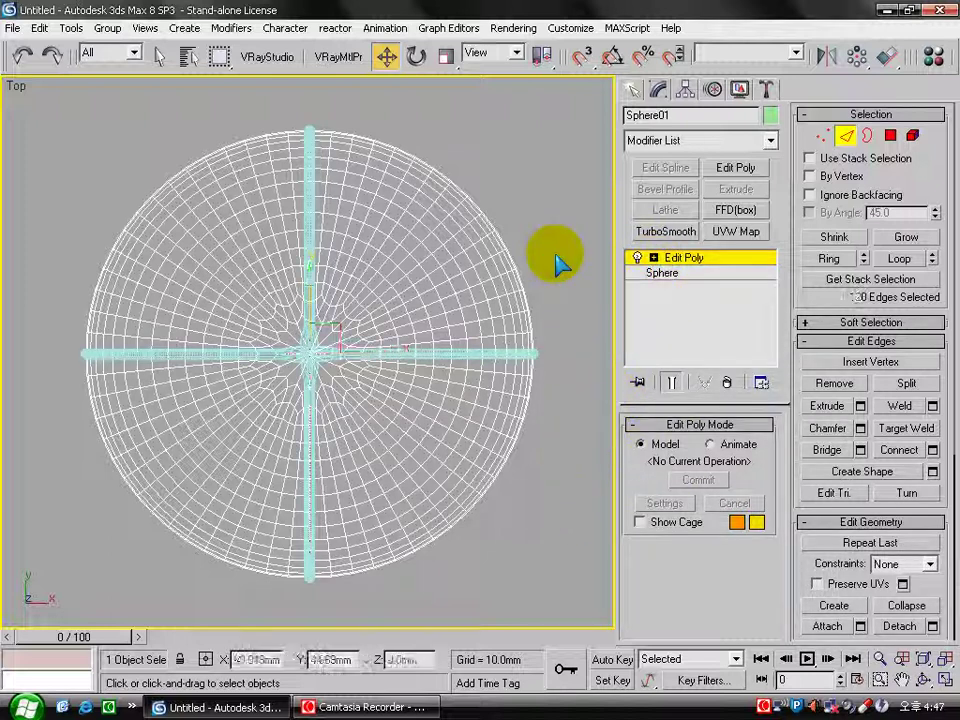
key(alt+w)
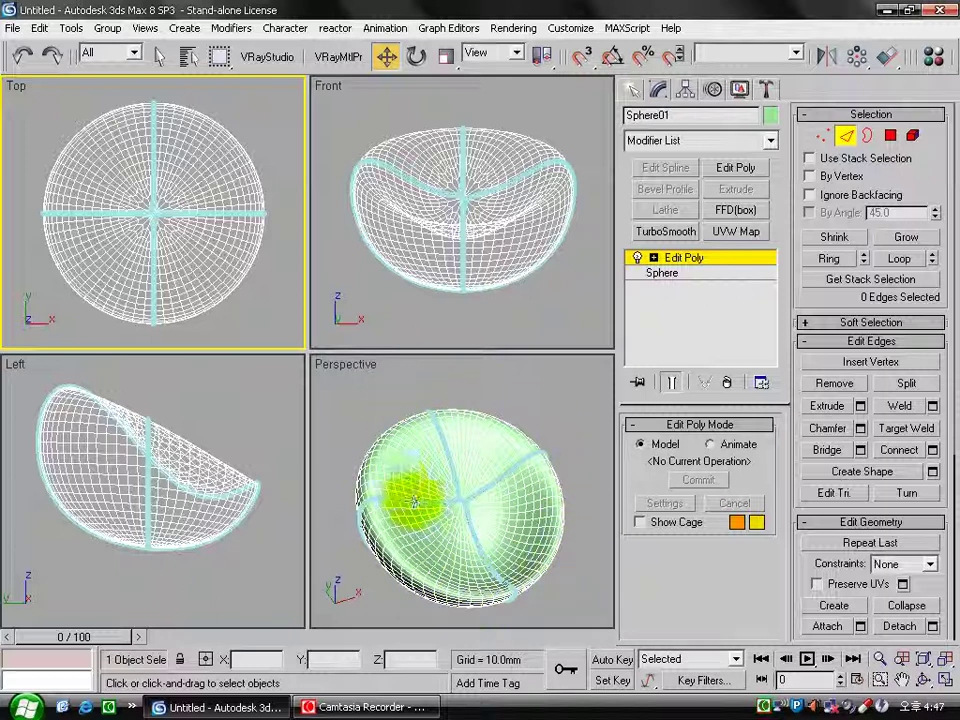
Step: Orbit into the bowl, select a rim edge and its loop, then clear that selection
alt+middle_drag(412, 412, 482, 519)
scroll(424, 530, up, 3)
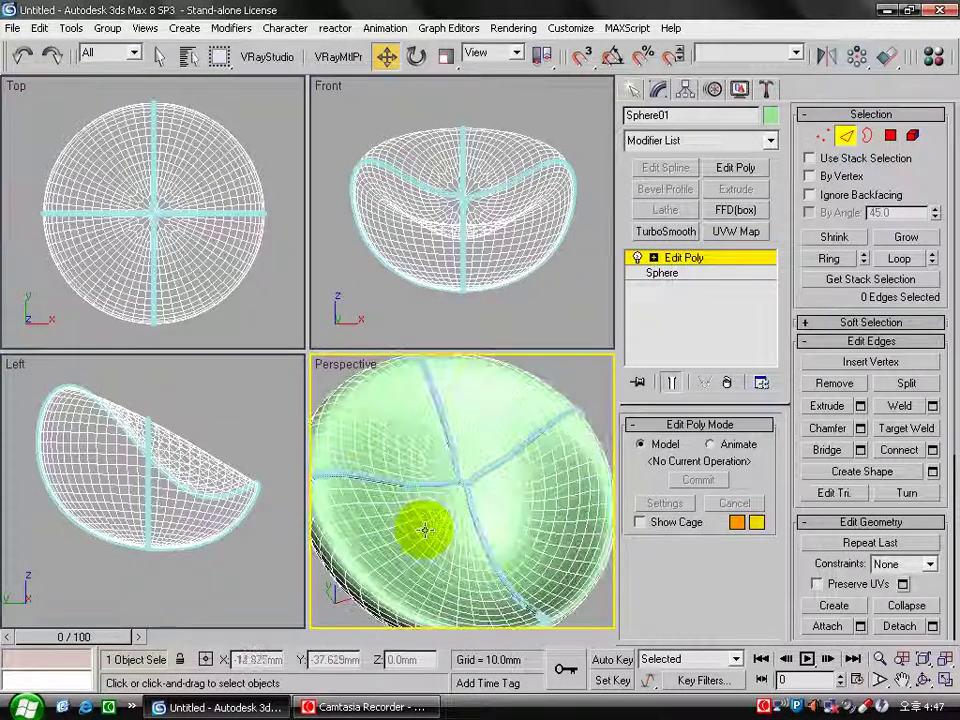
click(361, 567)
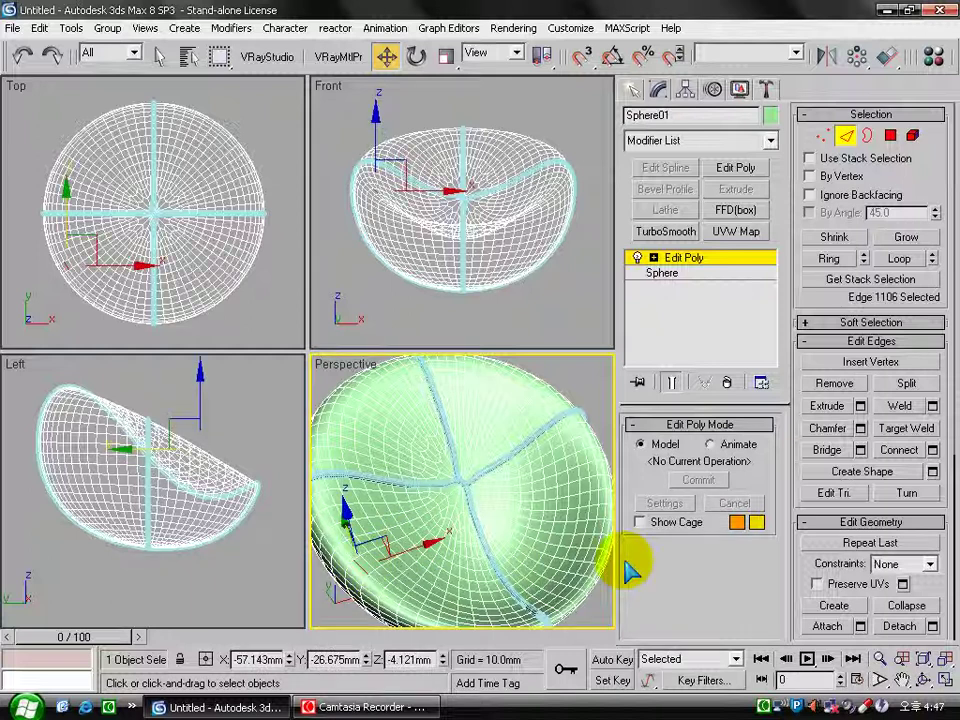
click(900, 259)
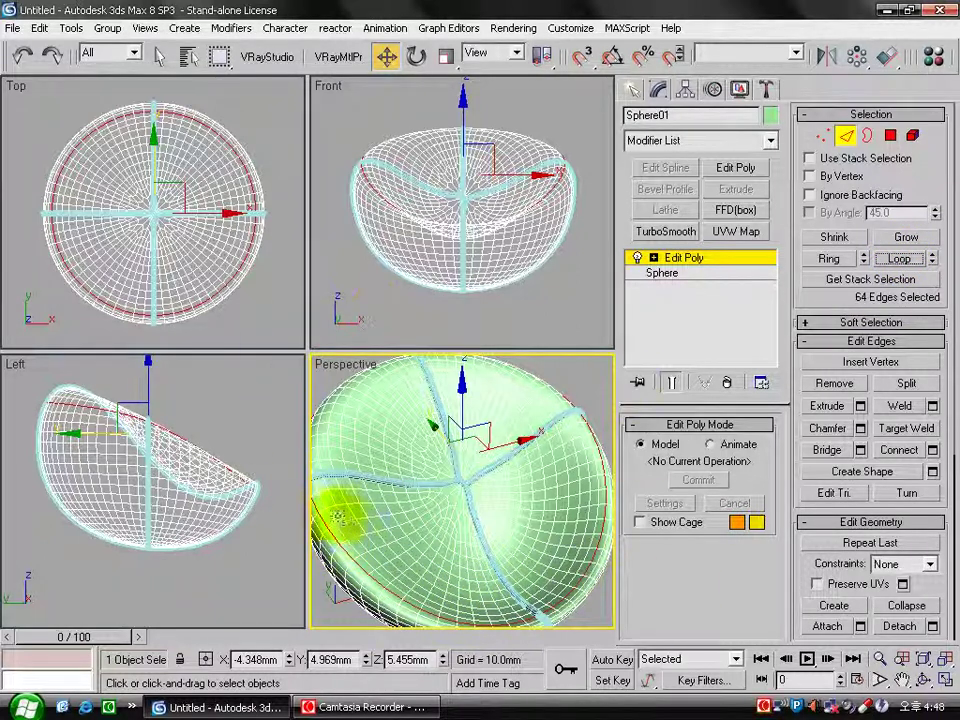
click(323, 605)
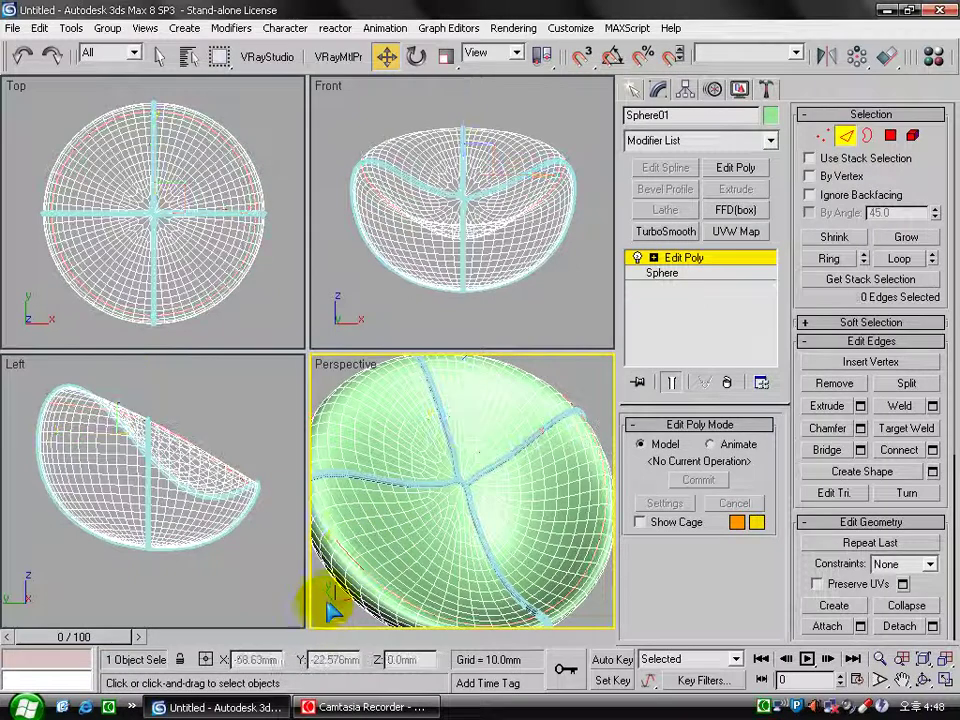
Step: Turn the loop just inside the rim into spline Shape02, then exit Edge mode and deselect
click(352, 544)
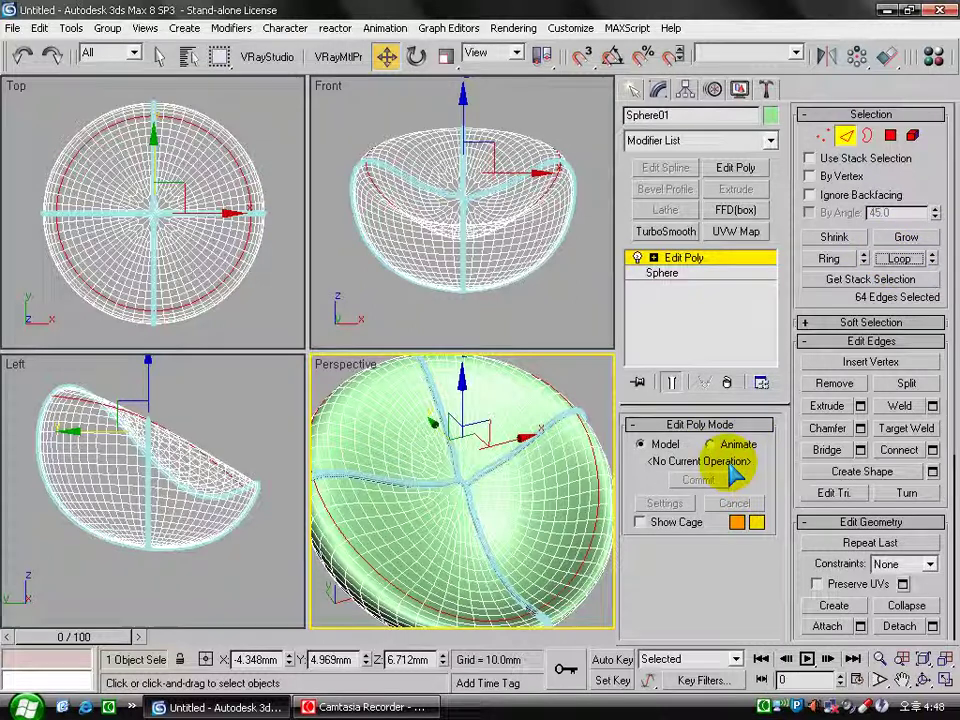
click(878, 476)
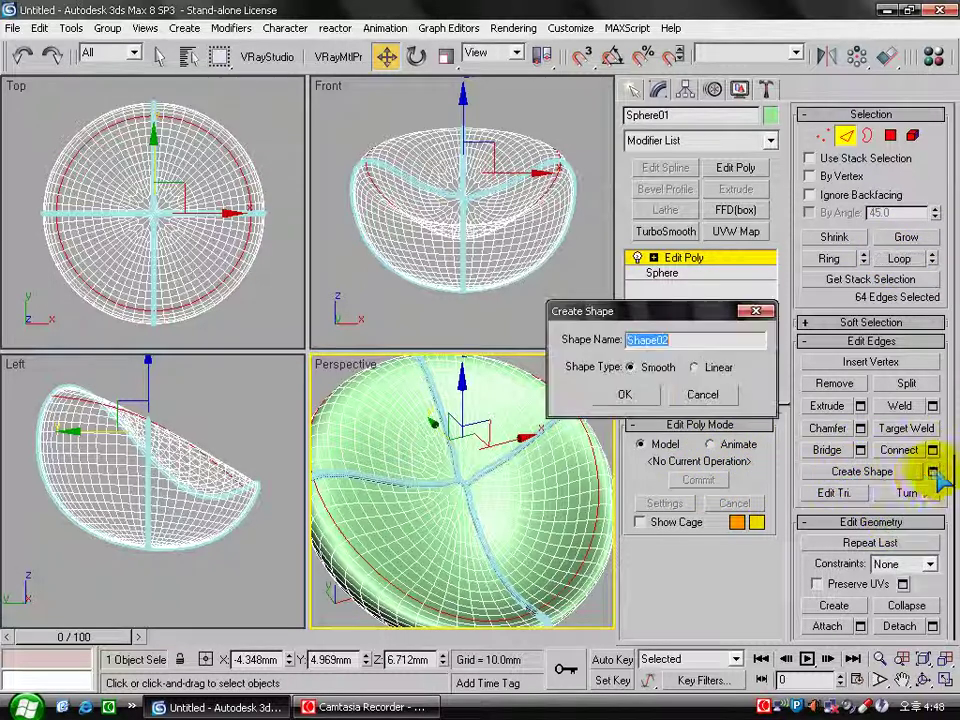
click(624, 396)
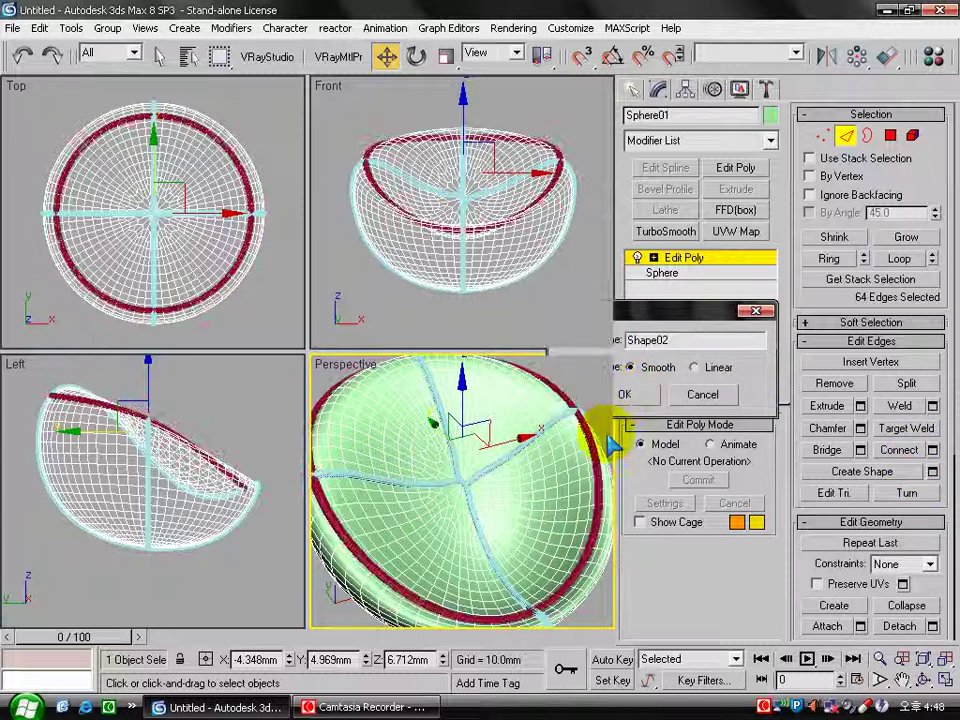
click(670, 272)
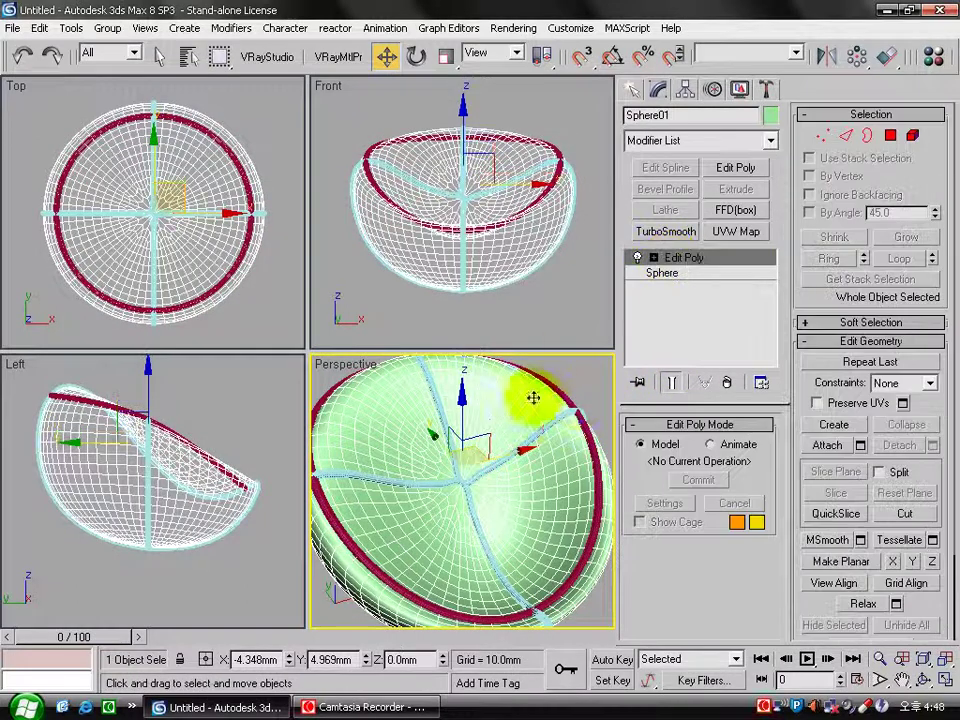
click(598, 377)
Step: Set Shape01's cross seam rendering thickness to 1.0mm, then check Shape02's 3.0mm rim tube
click(462, 482)
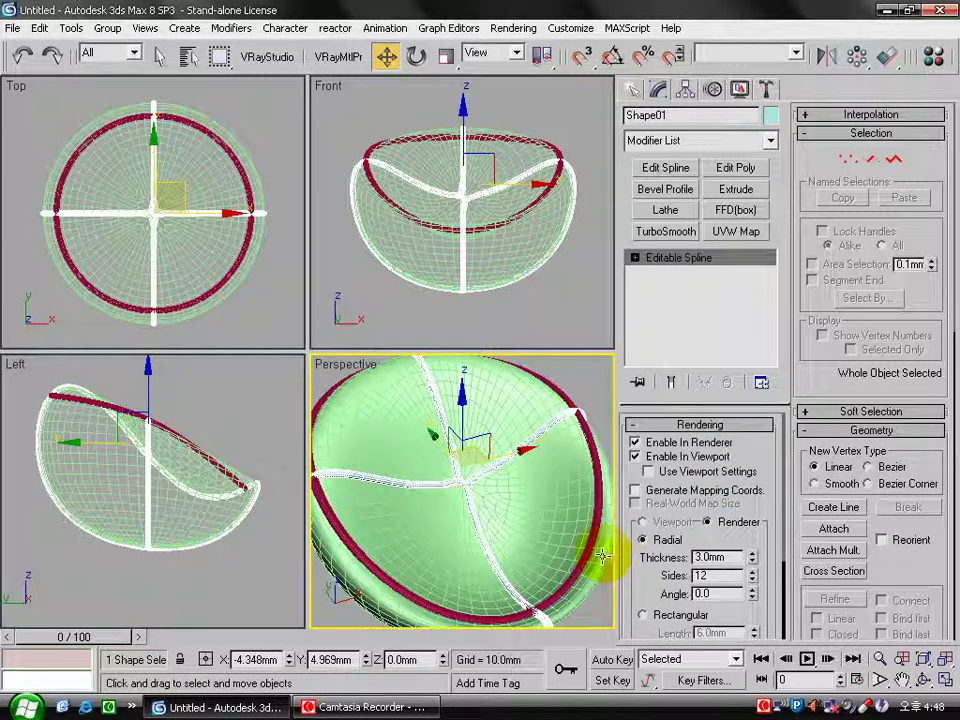
drag(726, 557, 668, 552)
text(1)
key(Return)
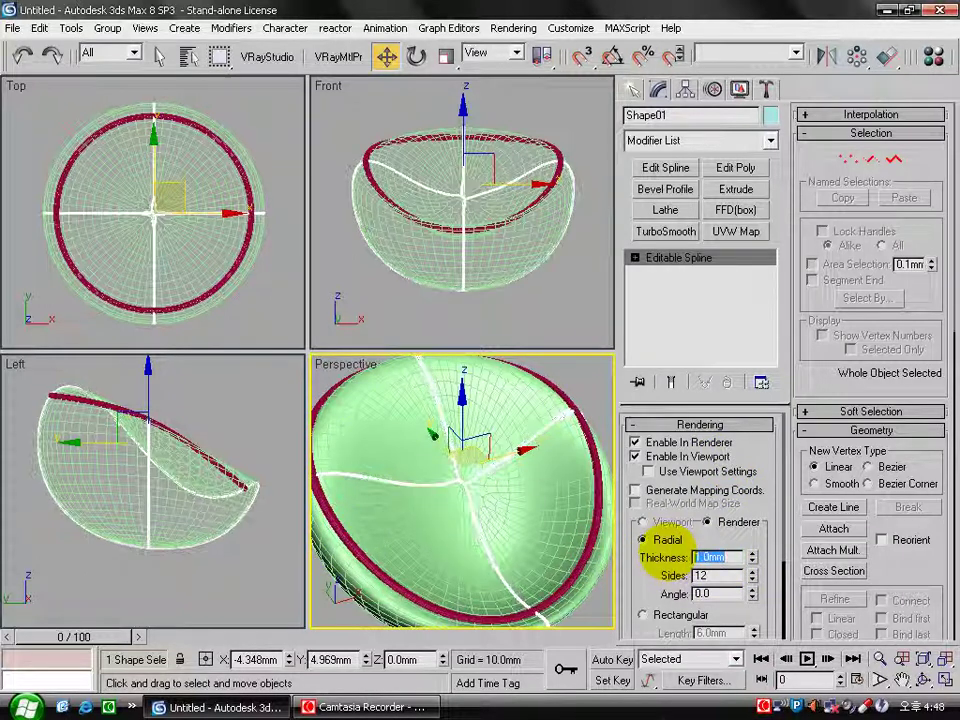
click(590, 428)
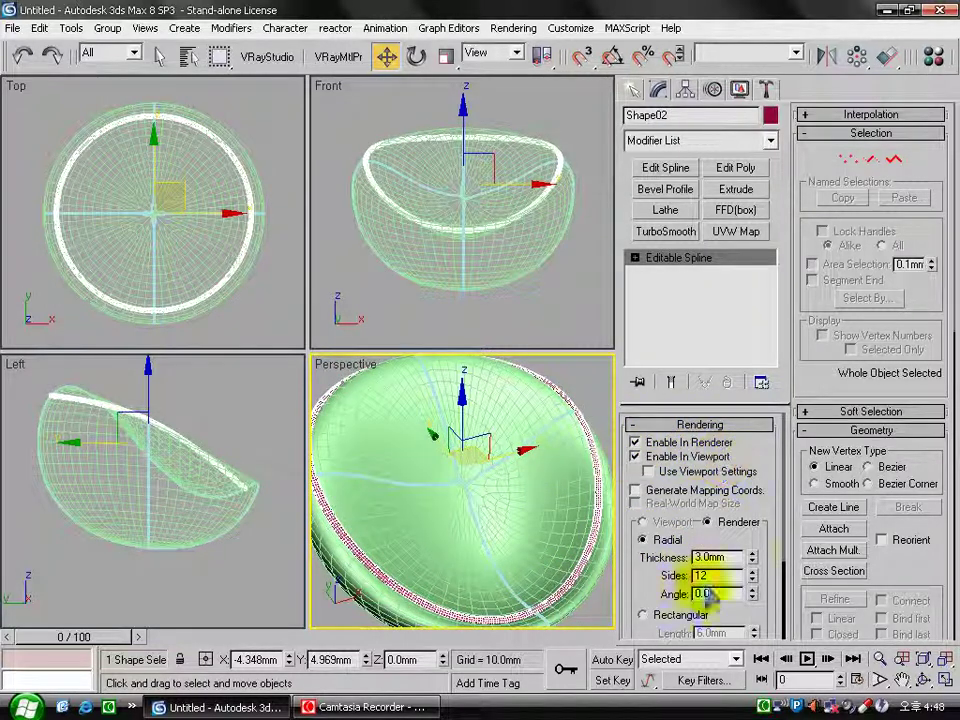
click(600, 381)
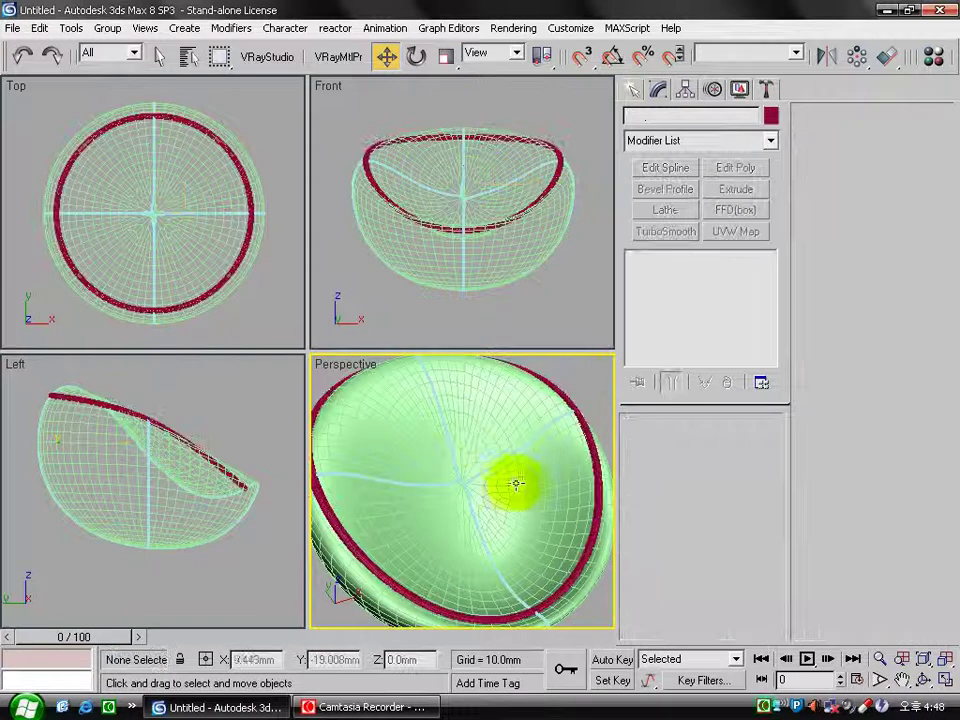